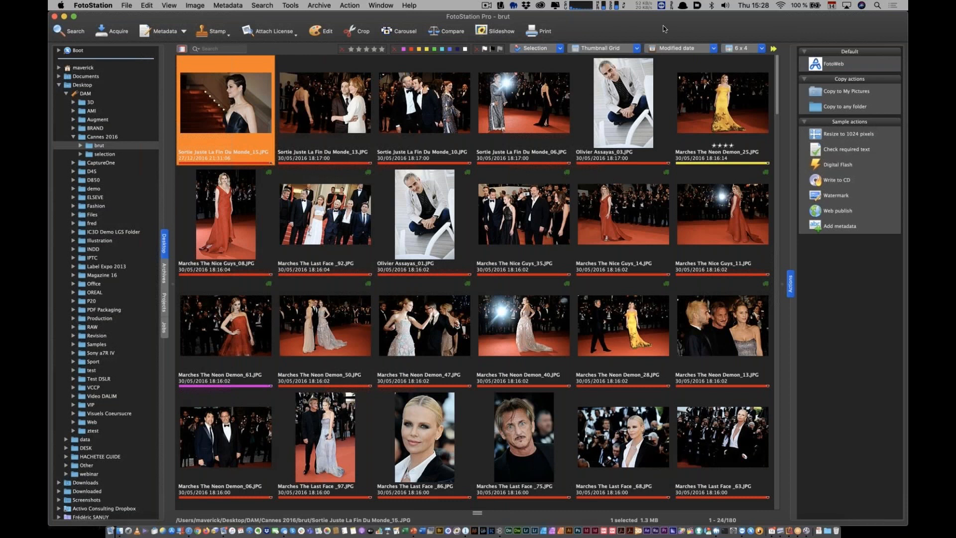
Switch the thumbnail grid to 4 x 2 PV, then back to 6 x 4.
{"action": "left_click", "coordinate": [761, 48]}
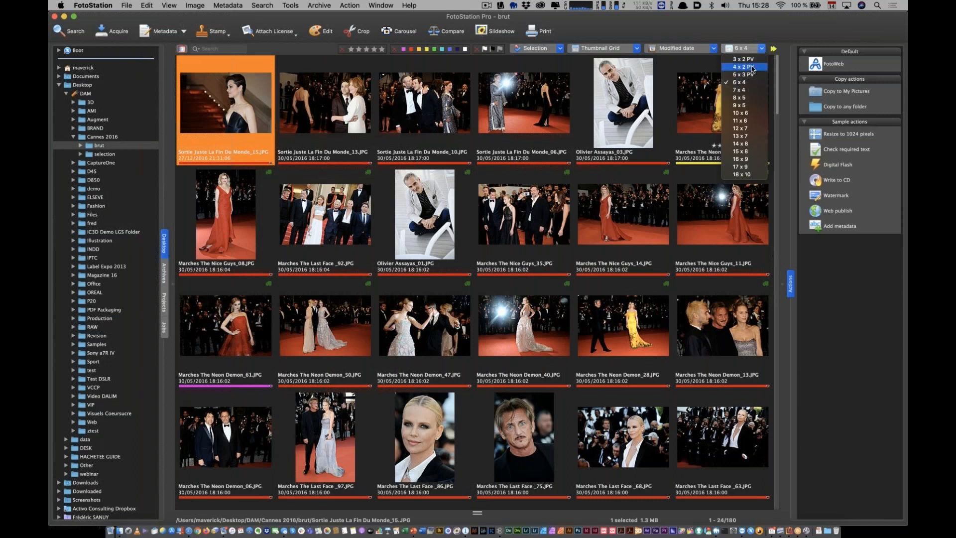
{"action": "left_click", "coordinate": [752, 66]}
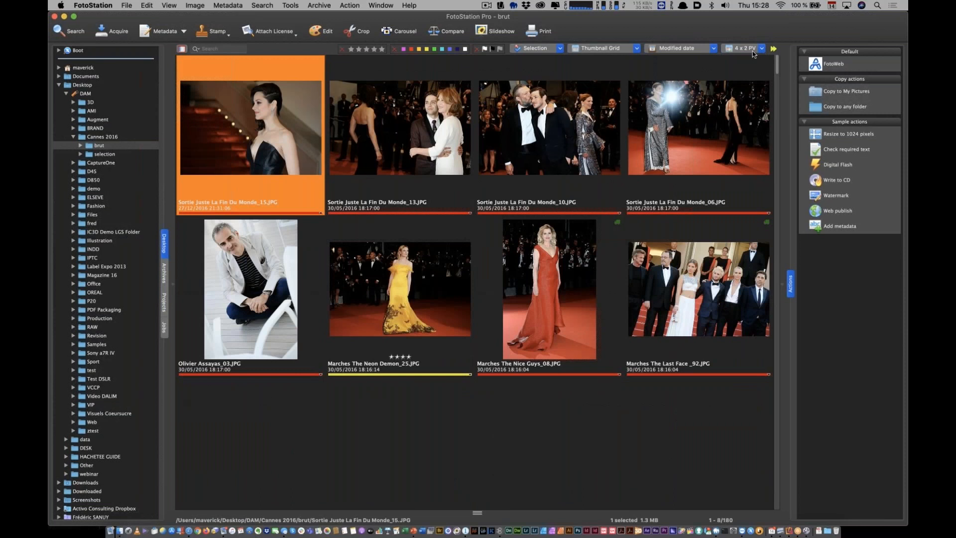
{"action": "left_click", "coordinate": [751, 49]}
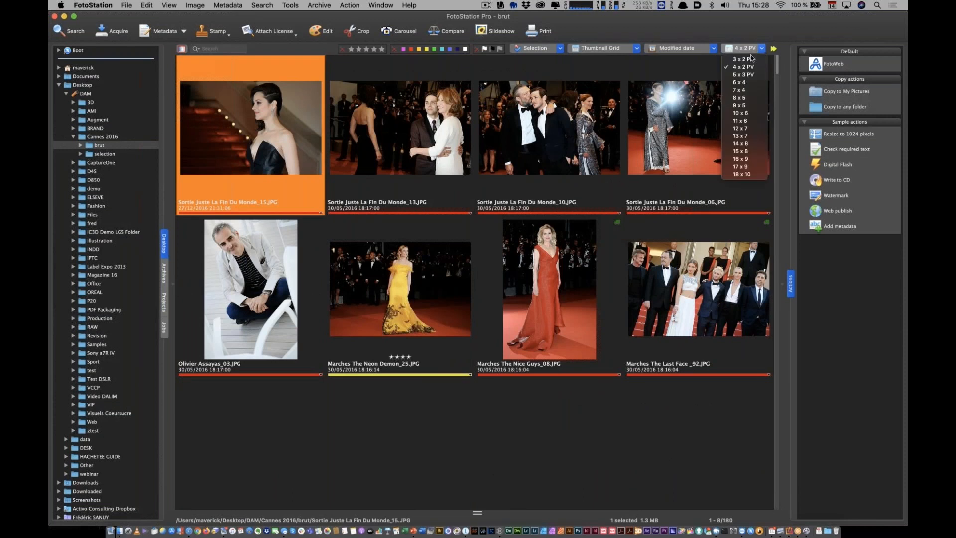
{"action": "left_click", "coordinate": [749, 83]}
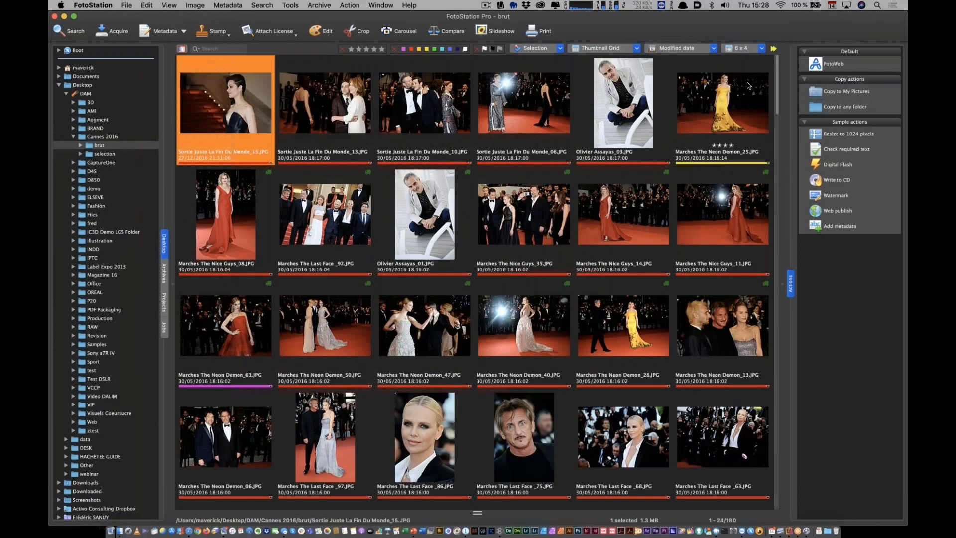
Step through the photos in full-screen preview, marking picks with the 3 key, then exit to the grid.
{"action": "key", "text": "Right"}
{"action": "key", "text": "Left"}
{"action": "key", "text": "space"}
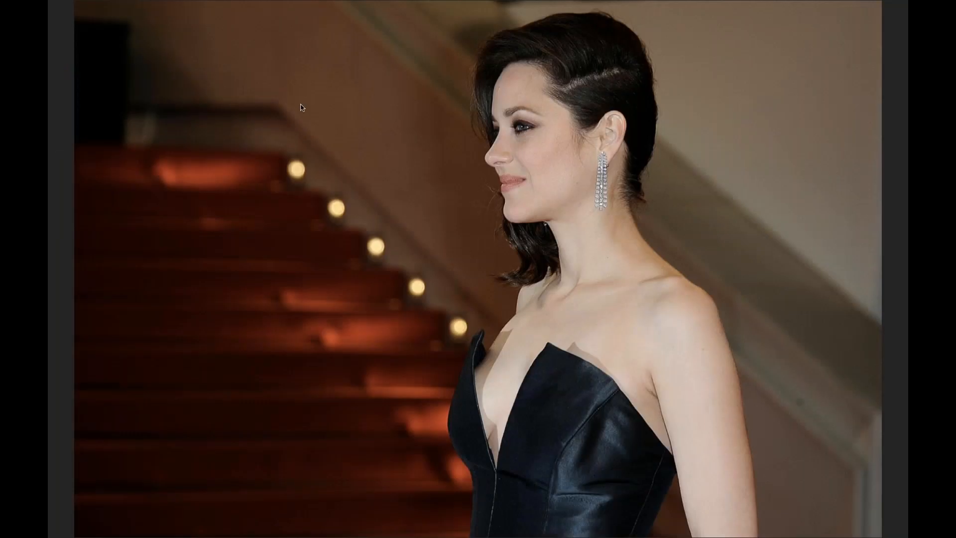
{"action": "key", "text": "Right"}
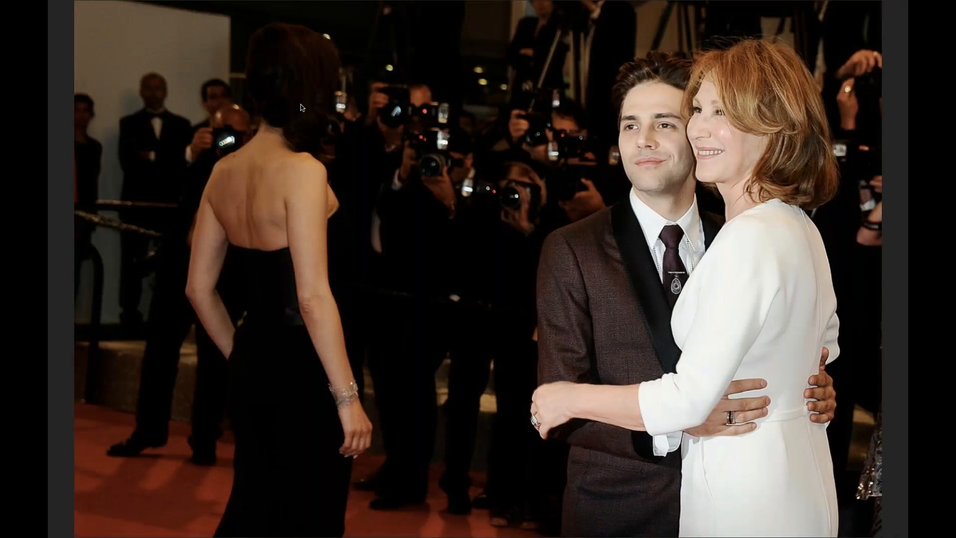
{"action": "key", "text": "Right"}
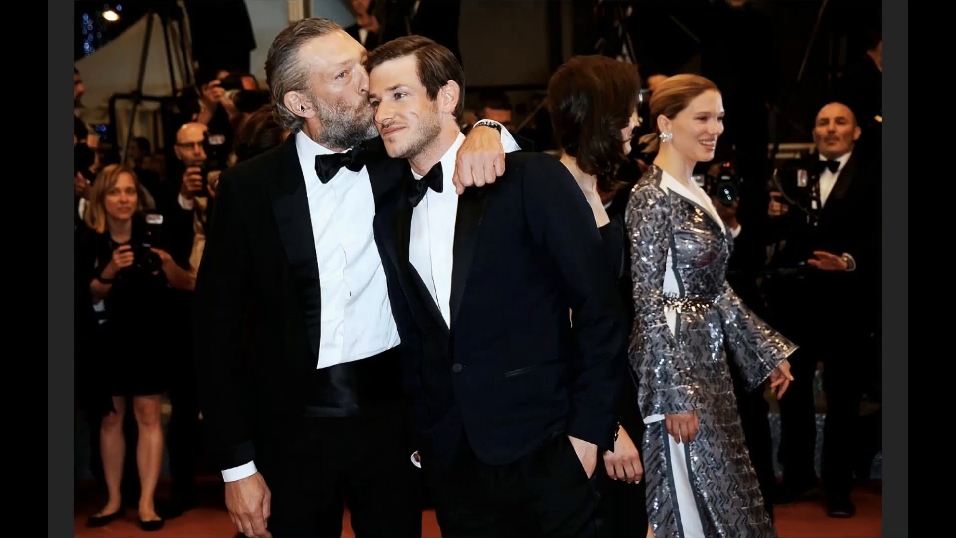
{"action": "key", "text": "3"}
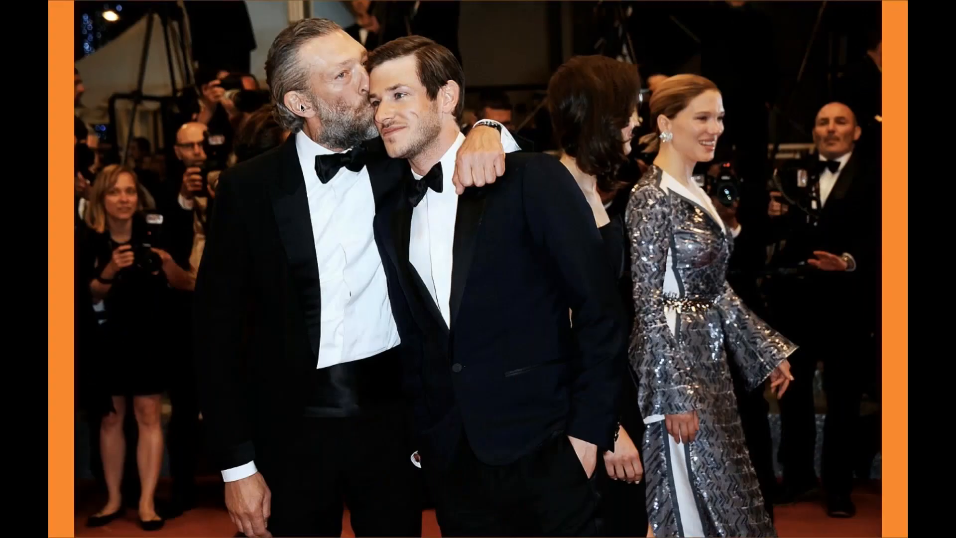
{"action": "key", "text": "Right"}
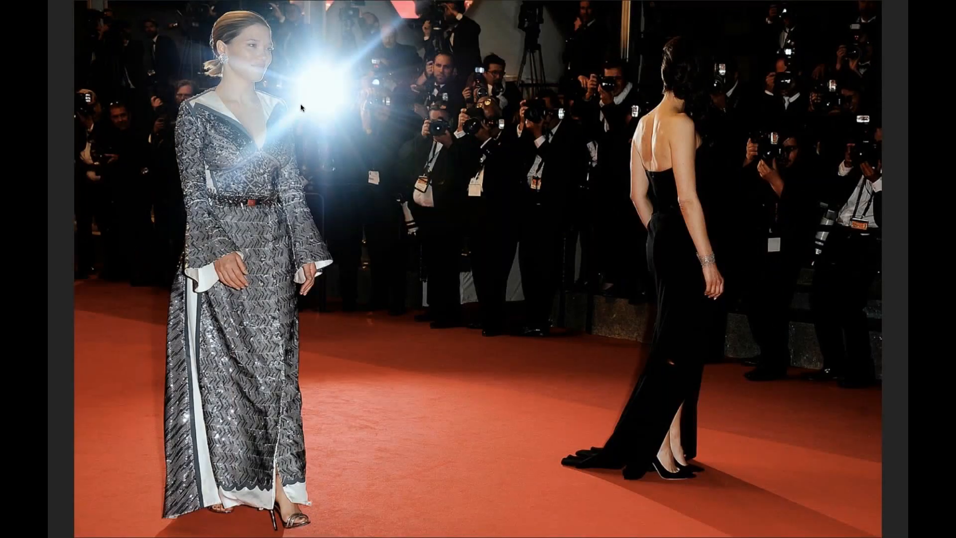
{"action": "key", "text": "Right"}
{"action": "key", "text": "Right"}
{"action": "key", "text": "Right"}
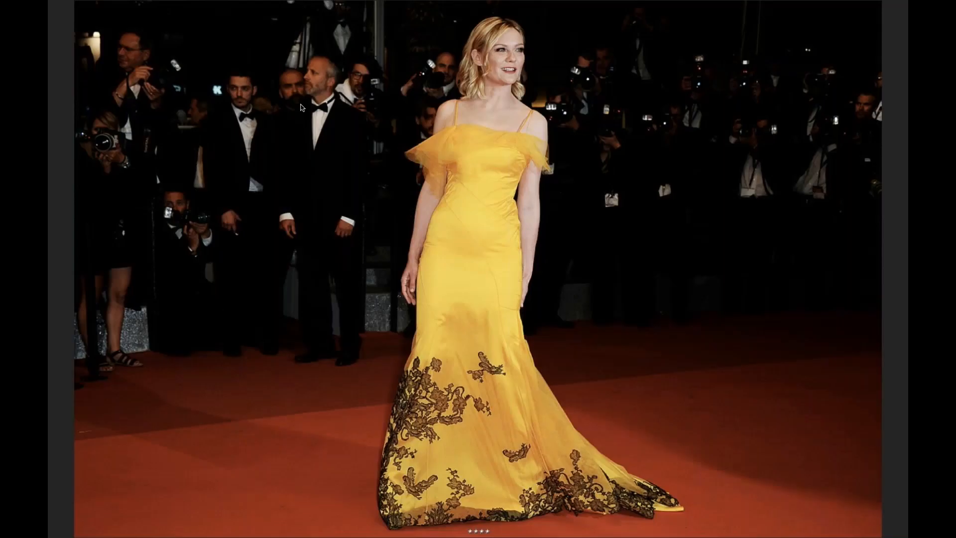
{"action": "key", "text": "Right"}
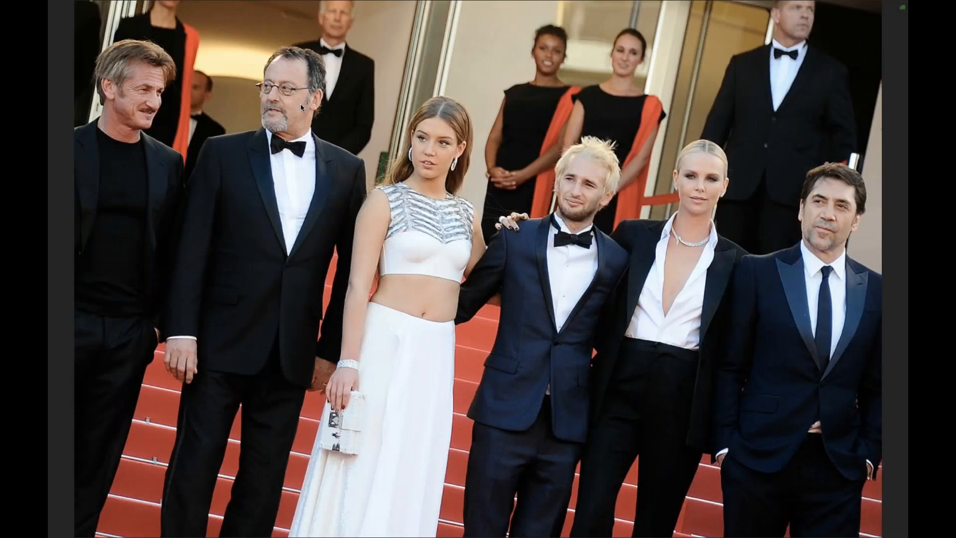
{"action": "key", "text": "Escape"}
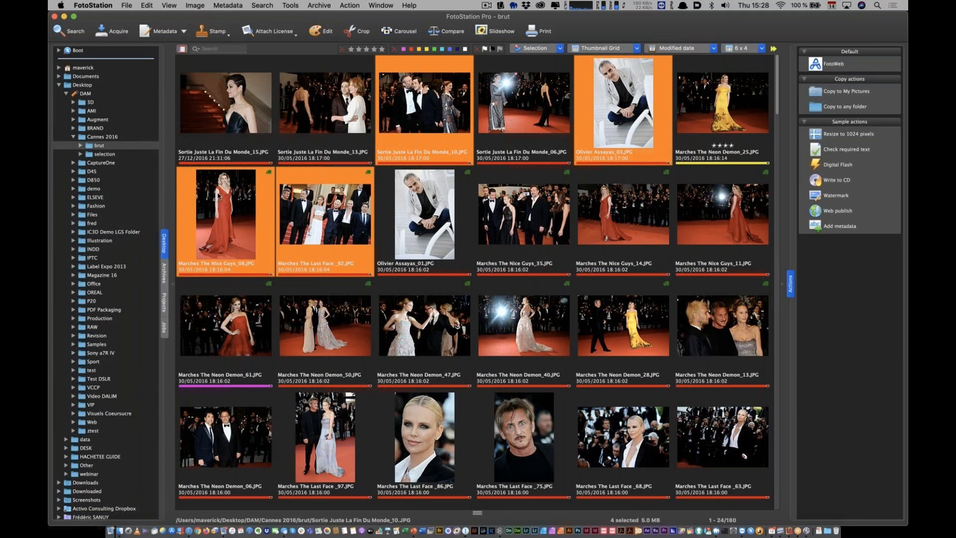
Drag the four picked photos onto the 'selection' folder, then select all 176 remaining brut photos.
{"action": "left_click_drag", "start_coordinate": [220, 217], "coordinate": [143, 160]}
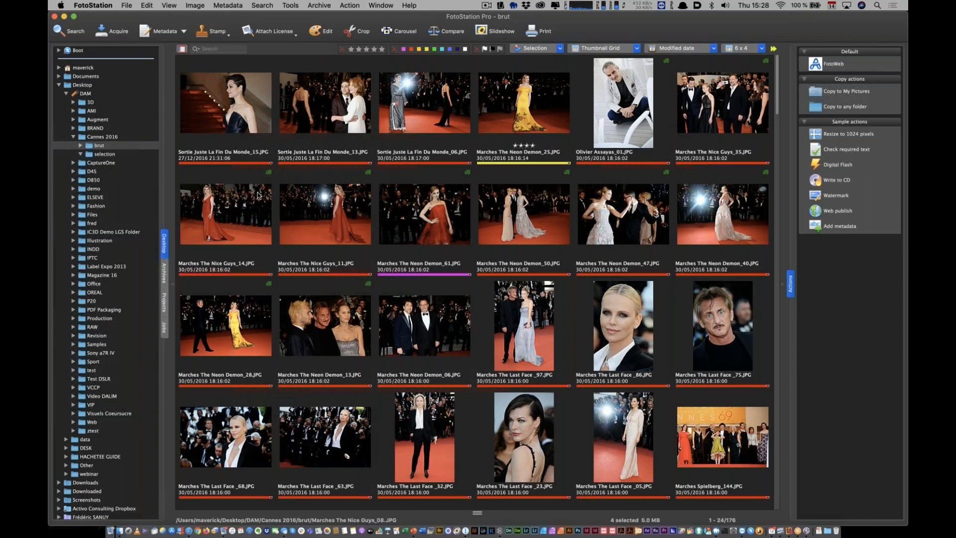
{"action": "scroll", "coordinate": [258, 195], "scroll_direction": "down", "scroll_amount": 2}
{"action": "scroll", "coordinate": [252, 175], "scroll_direction": "up", "scroll_amount": 2}
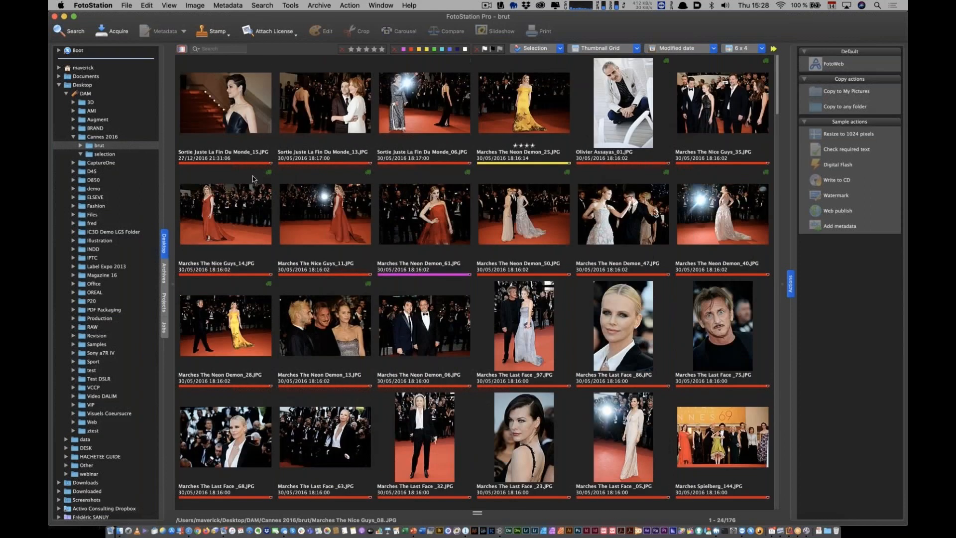
{"action": "left_click", "coordinate": [244, 118]}
{"action": "key", "text": "super+a"}
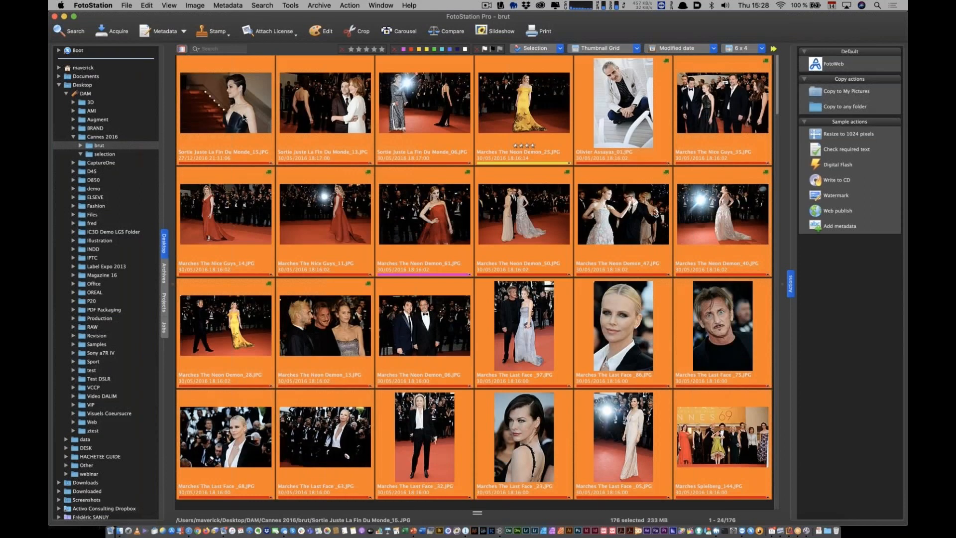
Browse the brut photos in the Cmd+K carousel, giving one status 2 and a flag, then exit.
{"action": "key", "text": "super+k"}
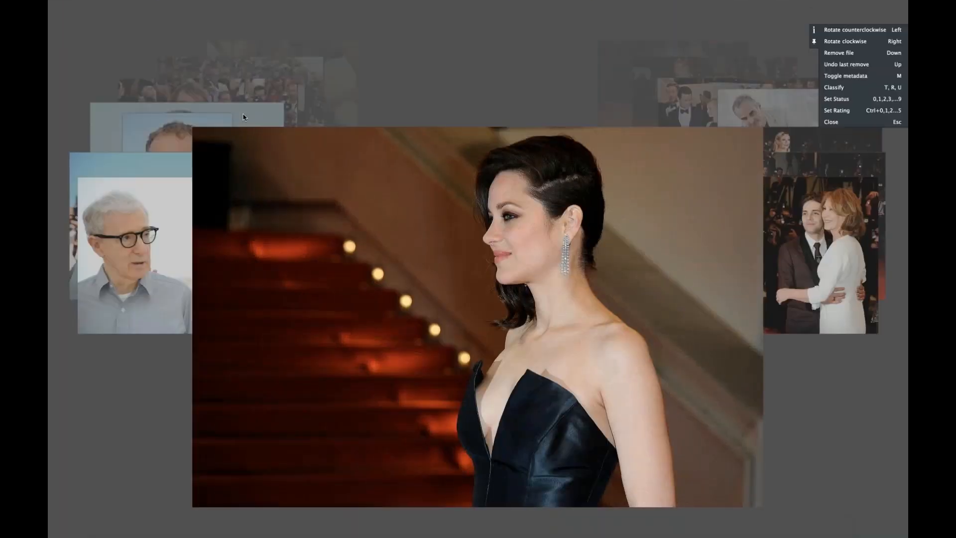
{"action": "key", "text": "Right"}
{"action": "key", "text": "Right"}
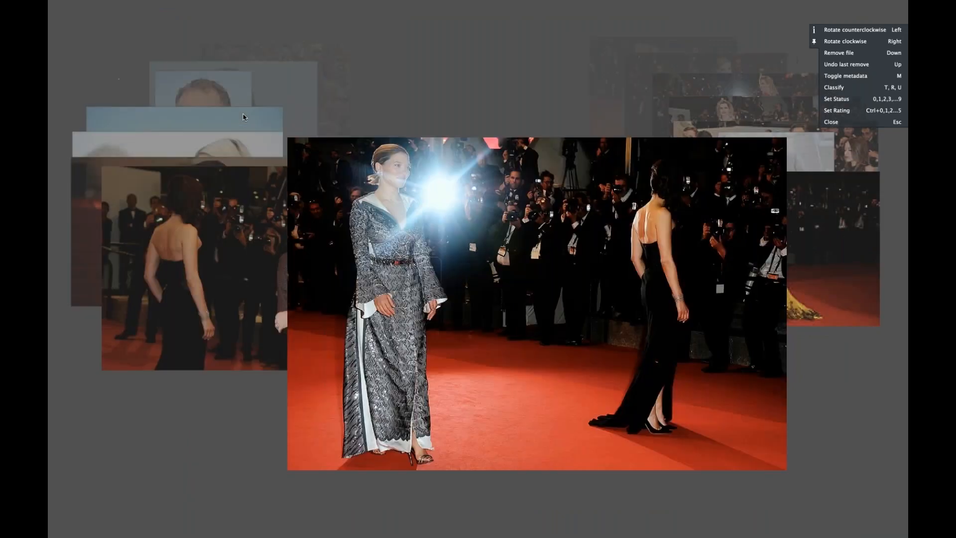
{"action": "key", "text": "Right"}
{"action": "key", "text": "Right"}
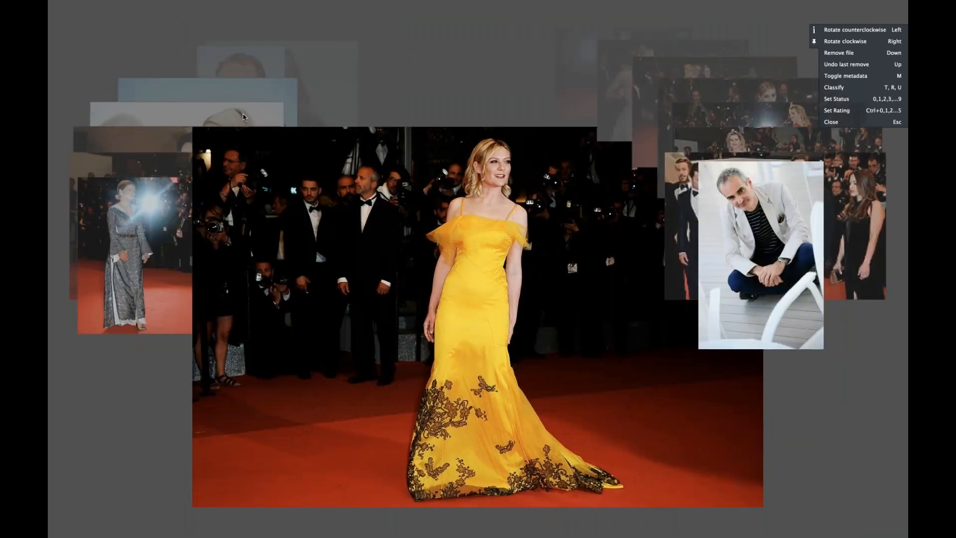
{"action": "key", "text": "Right"}
{"action": "key", "text": "Right"}
{"action": "key", "text": "Right"}
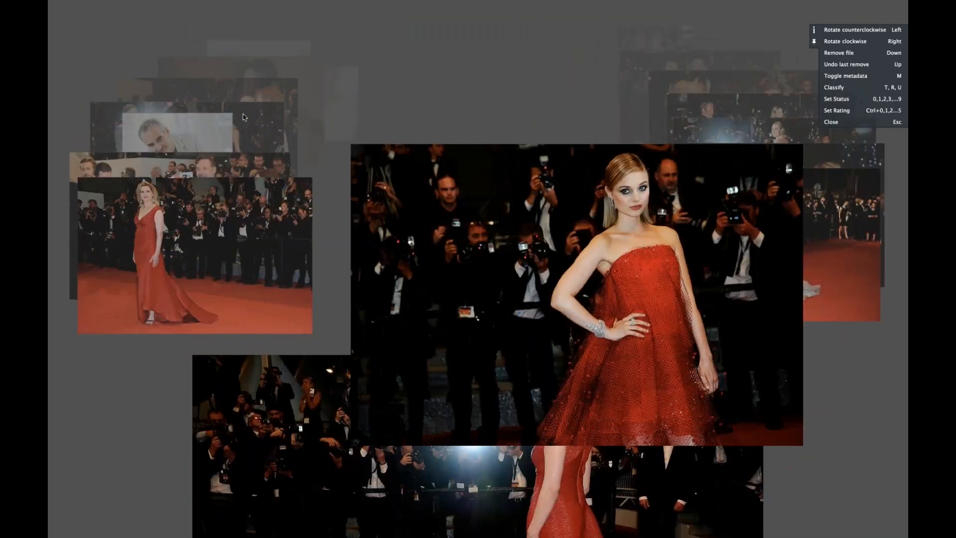
{"action": "key", "text": "Right"}
{"action": "key", "text": "Right"}
{"action": "key", "text": "Right"}
{"action": "key", "text": "Right"}
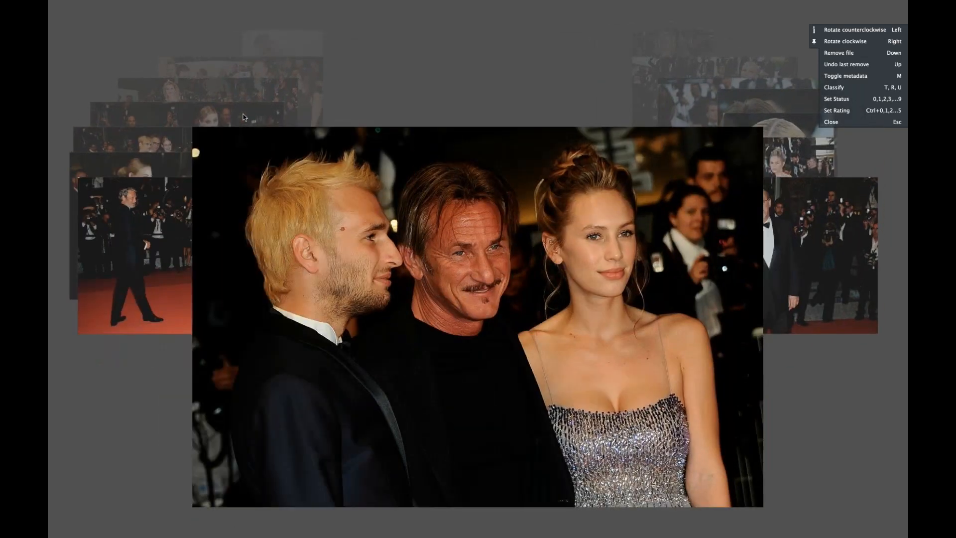
{"action": "key", "text": "2"}
{"action": "key", "text": "t"}
{"action": "key", "text": "Right"}
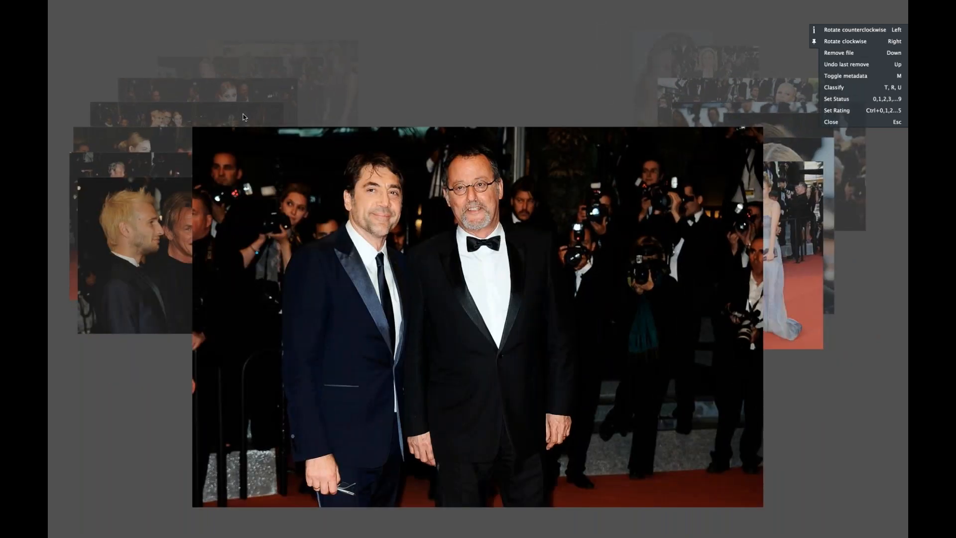
{"action": "key", "text": "Escape"}
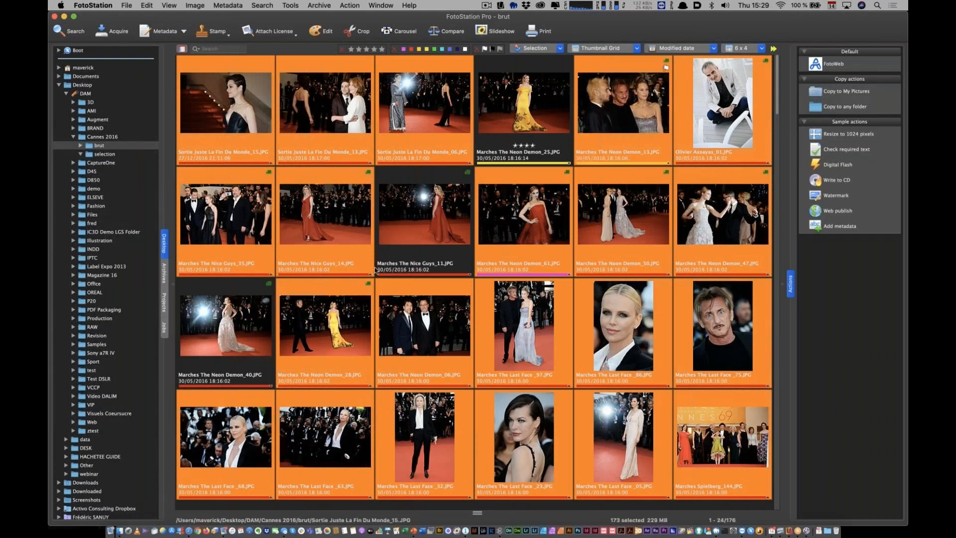
Select Marches The Nice Guys_14 and open its metadata editor with Cmd+I.
{"action": "left_click", "coordinate": [448, 227]}
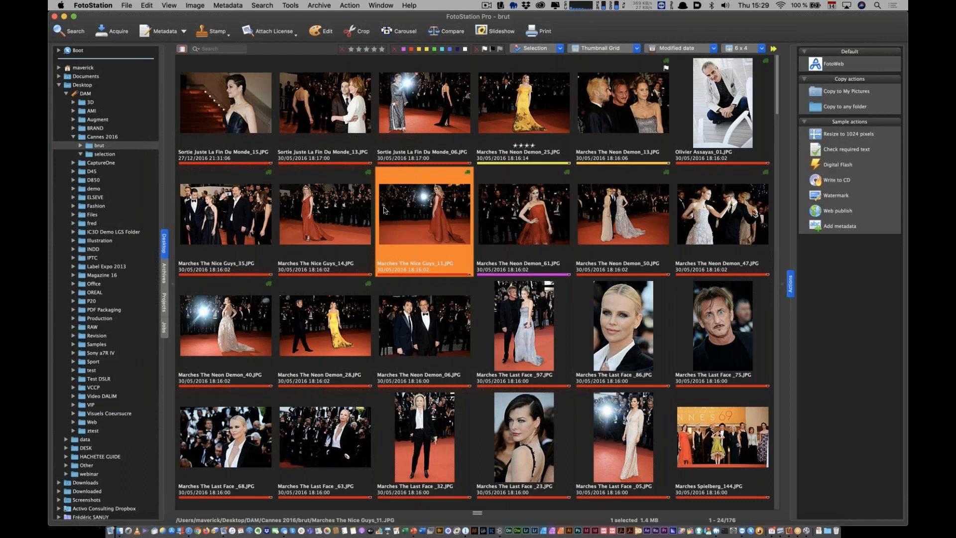
{"action": "left_click", "coordinate": [341, 201]}
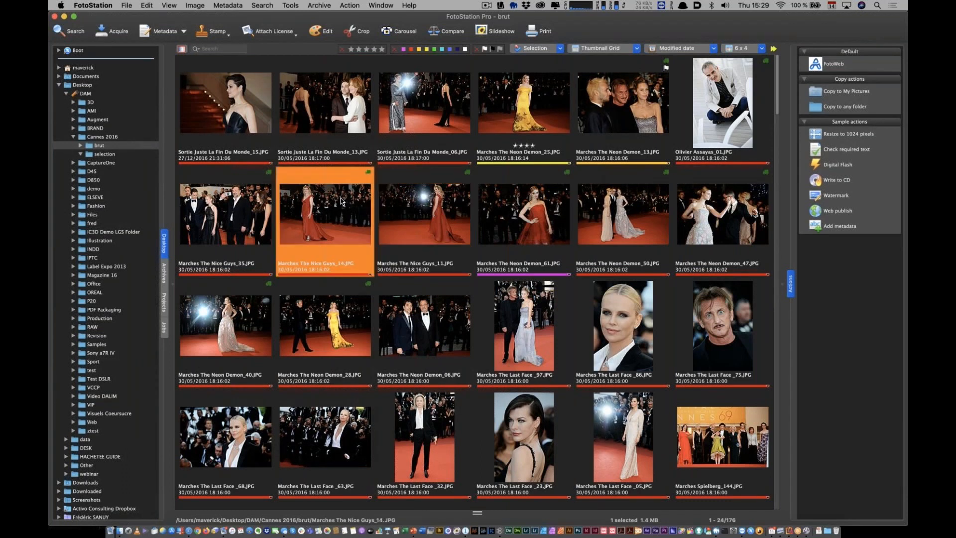
{"action": "key", "text": "super+i"}
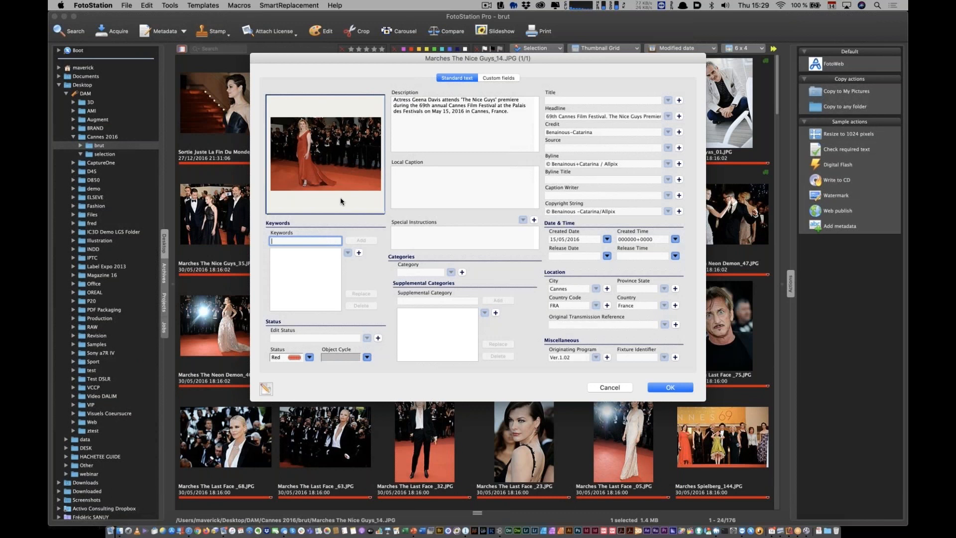
View the Custom fields, return to Standard text, and bring up the editor layout list.
{"action": "left_click", "coordinate": [507, 78]}
{"action": "left_click", "coordinate": [467, 77]}
{"action": "left_click", "coordinate": [129, 4]}
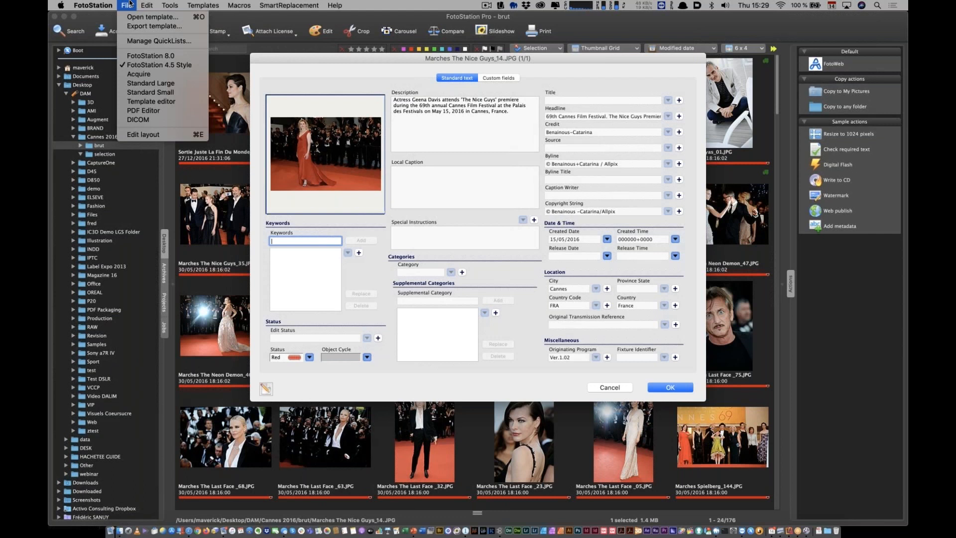
Try the FotoStation 8.0 and Acquire layouts, revert to FotoStation 4.5 Style, then choose Edit layout.
{"action": "left_click", "coordinate": [155, 55]}
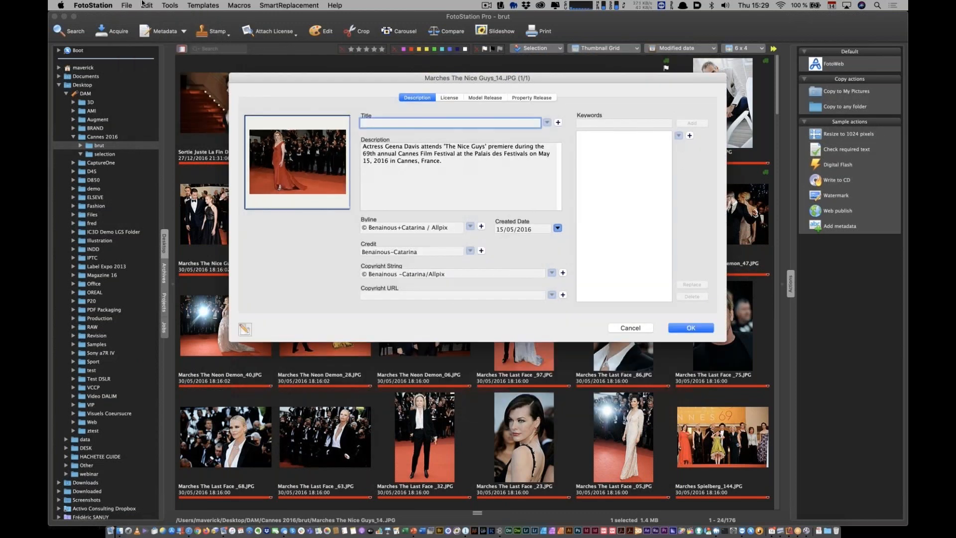
{"action": "left_click", "coordinate": [126, 5]}
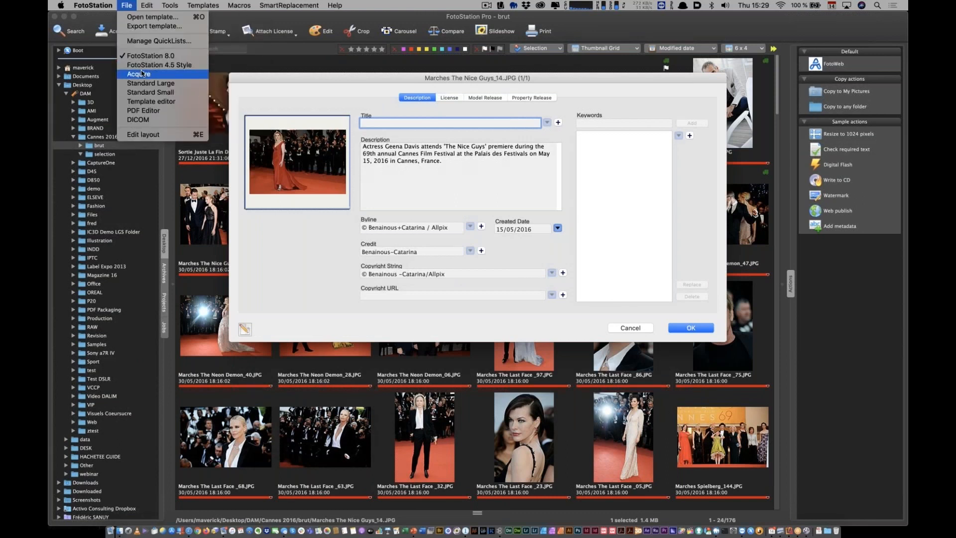
{"action": "left_click", "coordinate": [142, 74]}
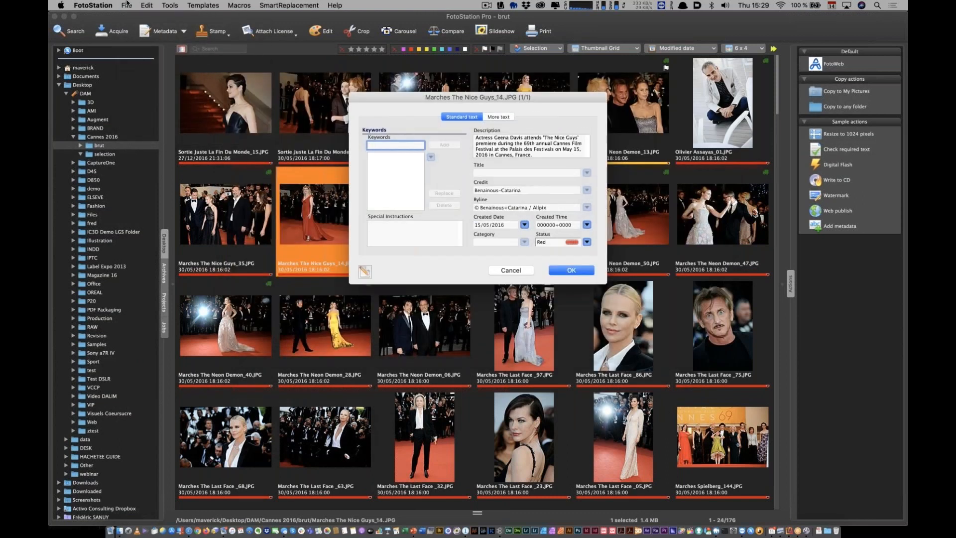
{"action": "left_click", "coordinate": [127, 5]}
{"action": "left_click", "coordinate": [144, 65]}
{"action": "left_click", "coordinate": [128, 5]}
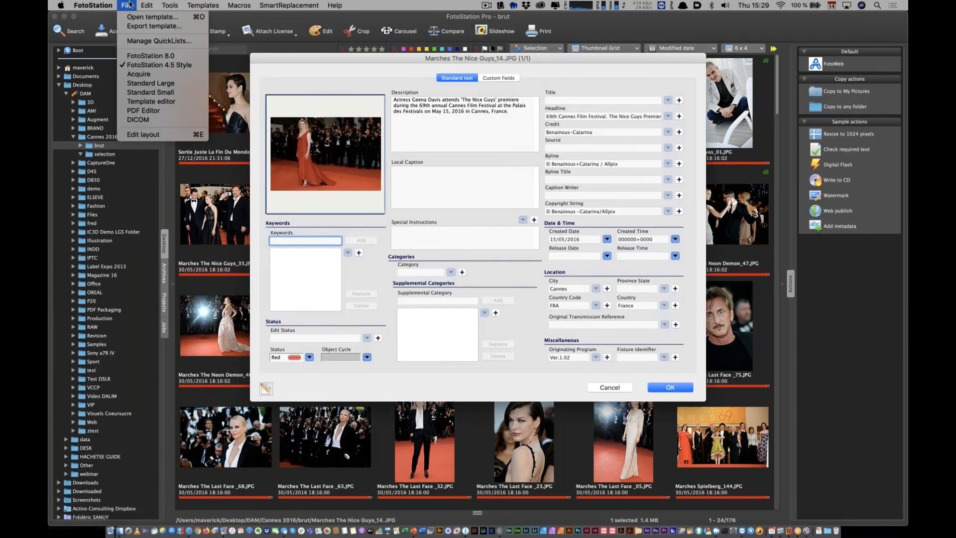
{"action": "left_click", "coordinate": [160, 135]}
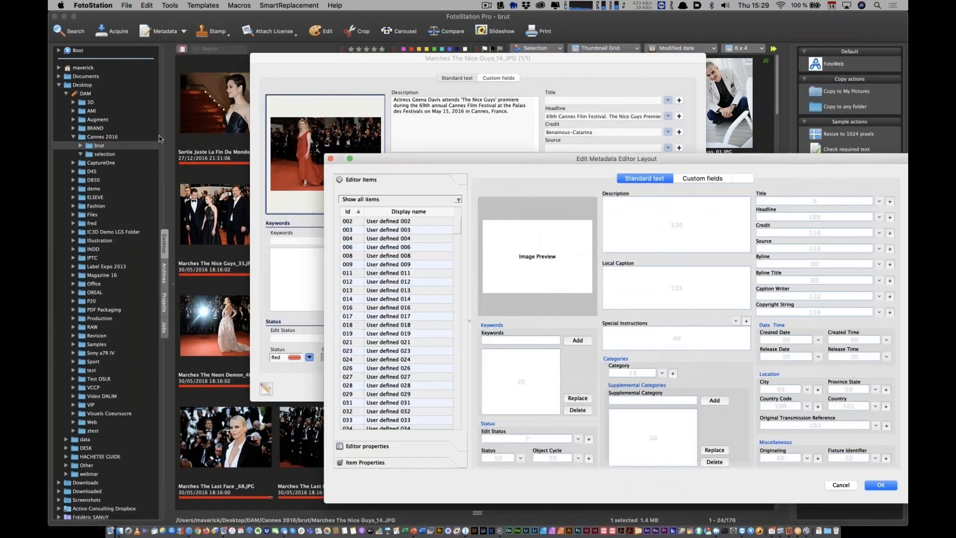
Reposition the layout designer, scroll its Editor Items list, and close it.
{"action": "left_click_drag", "start_coordinate": [459, 165], "coordinate": [342, 104]}
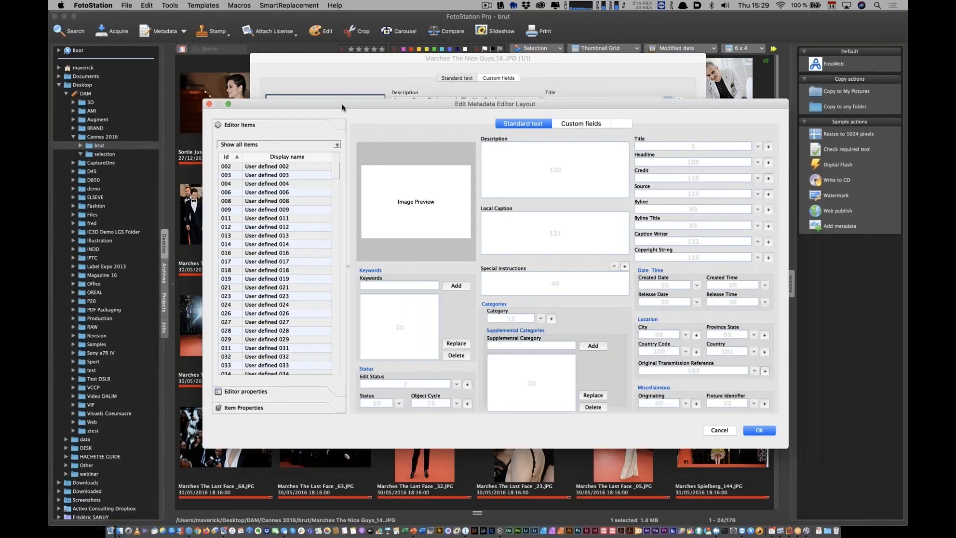
{"action": "scroll", "coordinate": [263, 240], "scroll_direction": "down", "scroll_amount": 10}
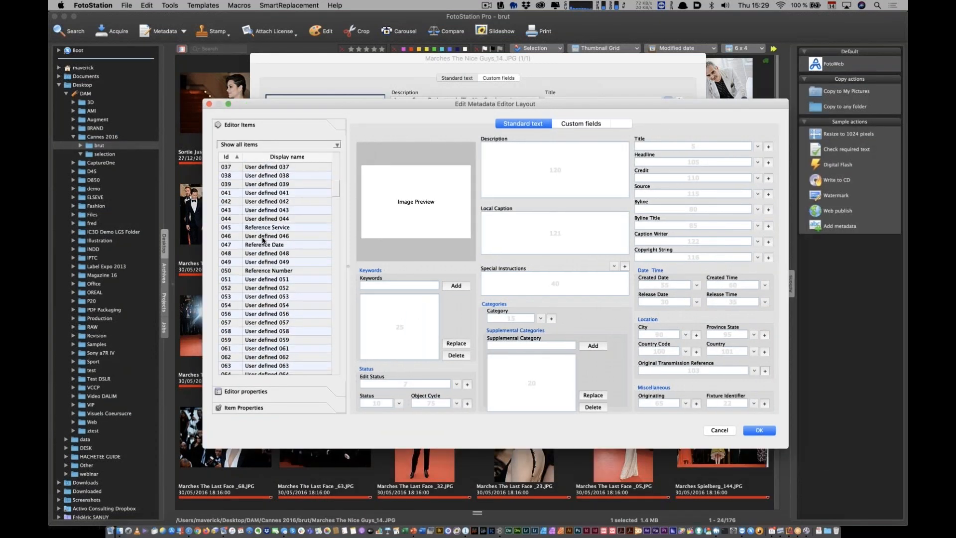
{"action": "scroll", "coordinate": [264, 240], "scroll_direction": "down", "scroll_amount": 15}
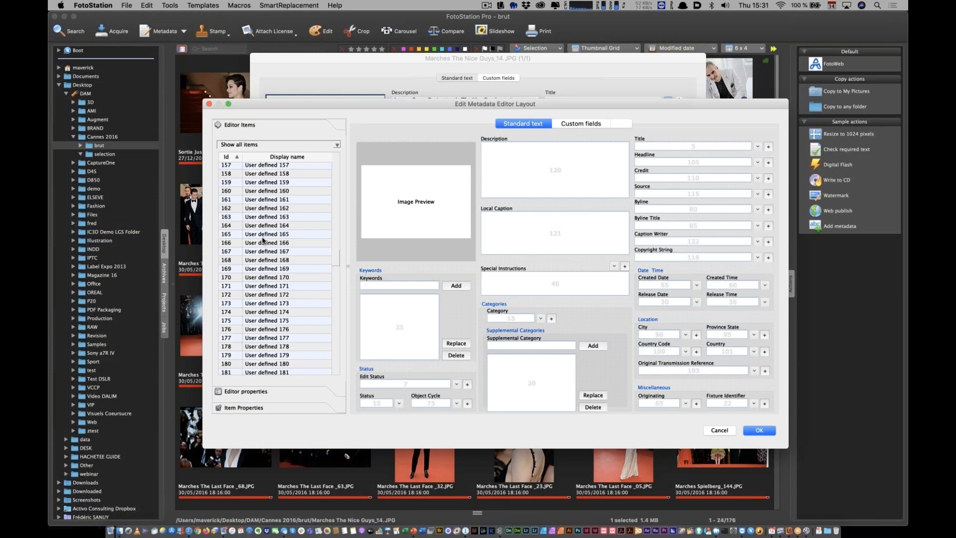
{"action": "key", "text": "Escape"}
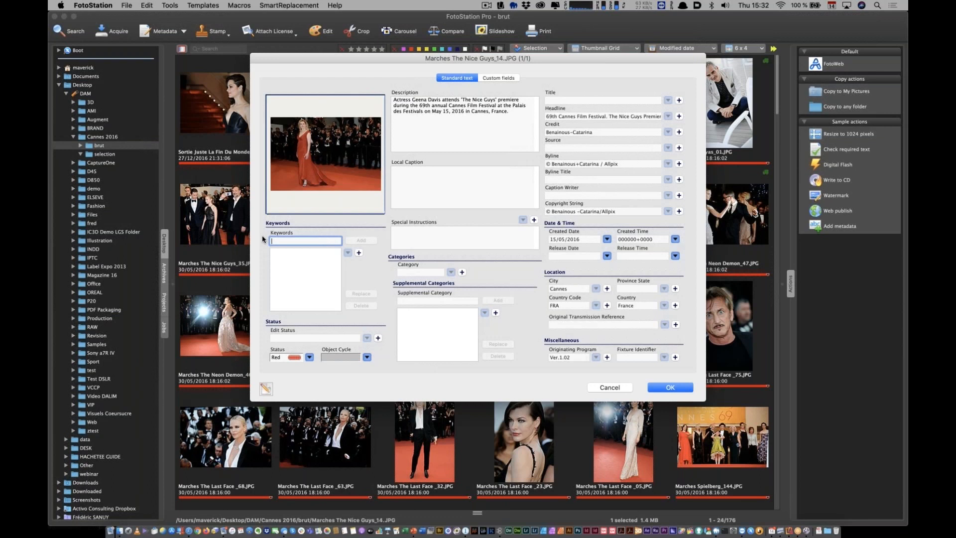
Cancel the Nice Guys_14 metadata editor and open the metadata for Sortie Juste La Fin Du Monde_15.
{"action": "key", "text": "Escape"}
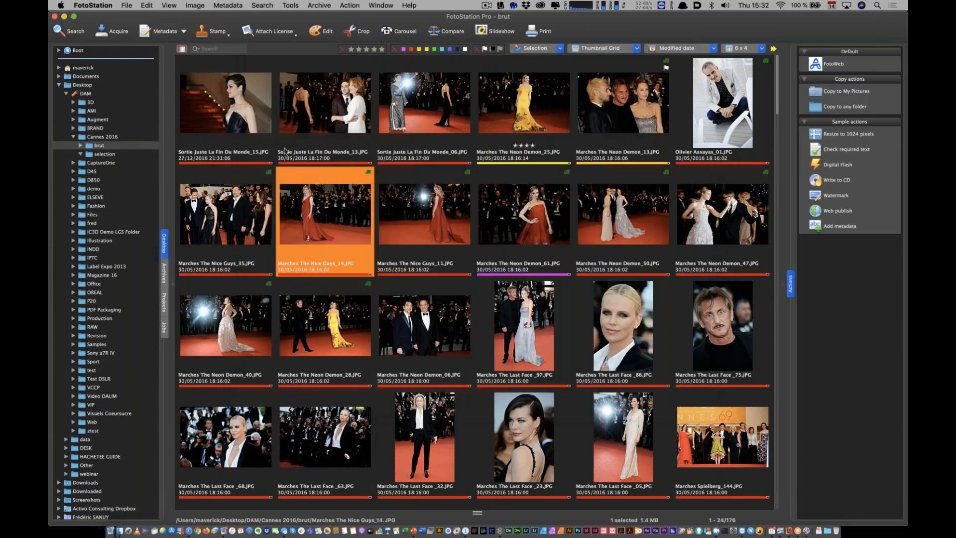
{"action": "left_click", "coordinate": [250, 112]}
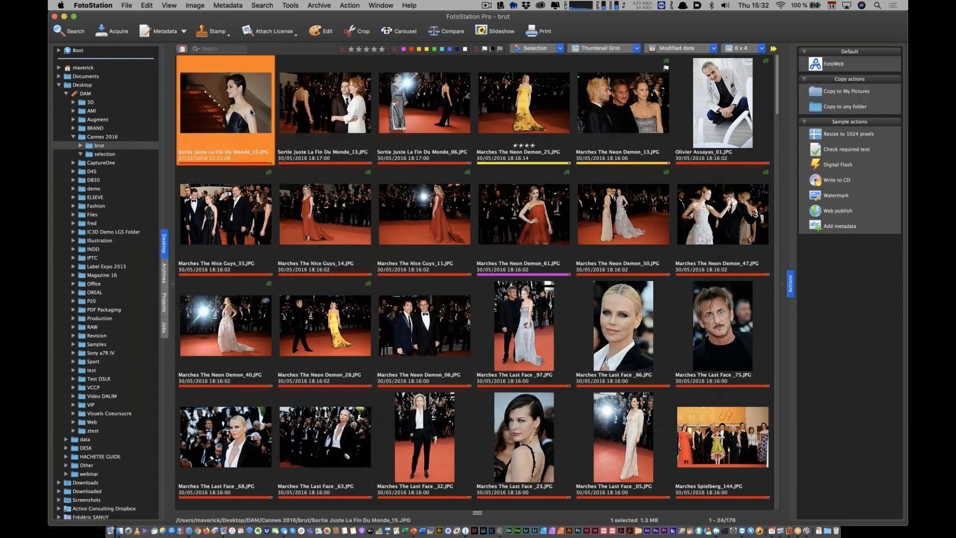
{"action": "key", "text": "super+i"}
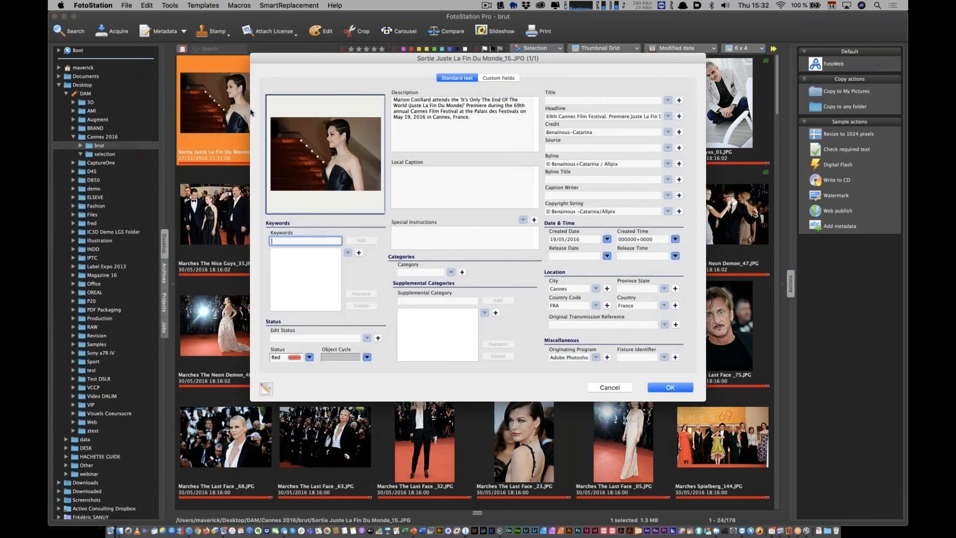
Add the keyword demofotostation to Sortie Juste La Fin Du Monde_15 and save the metadata.
{"action": "type", "text": "demo"}
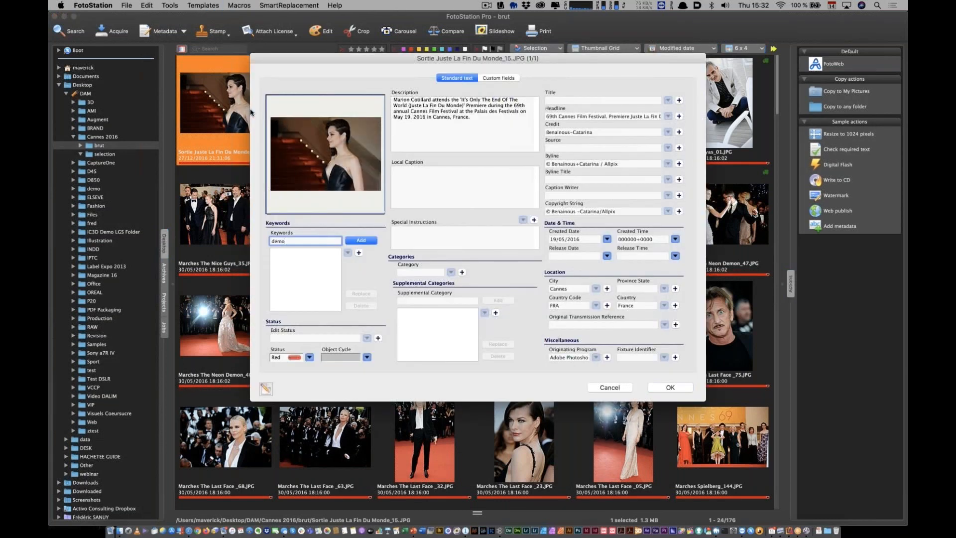
{"action": "type", "text": "fotostation"}
{"action": "key", "text": "super+a"}
{"action": "key", "text": "Return"}
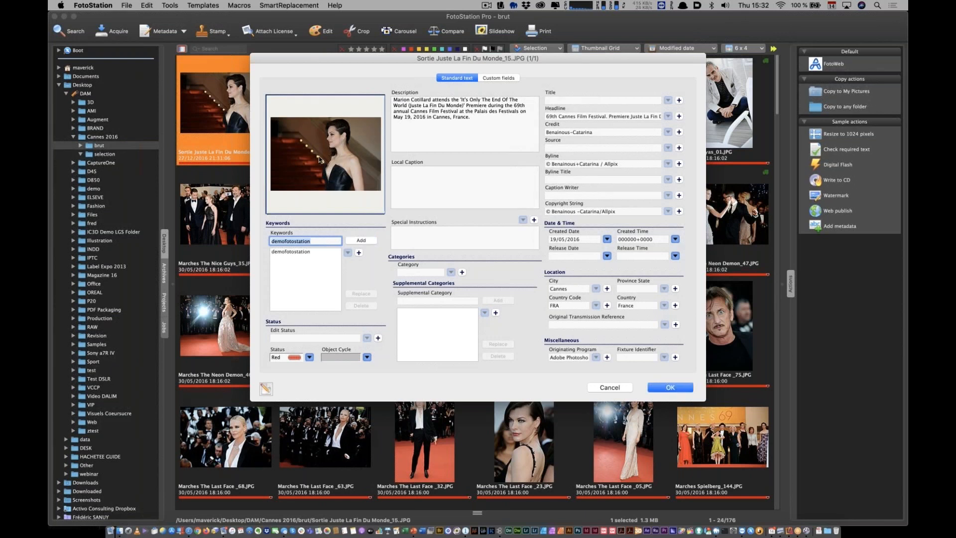
{"action": "left_click", "coordinate": [660, 387]}
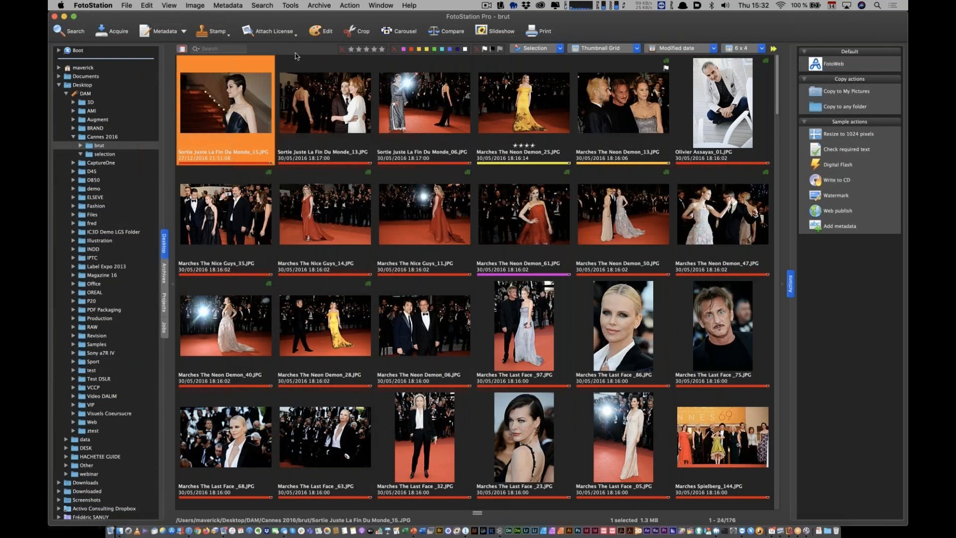
Search the photos for demofotostation, then clear the search to show all 176.
{"action": "type", "text": "demofotostation"}
{"action": "key", "text": "Return"}
{"action": "key", "text": "super+c"}
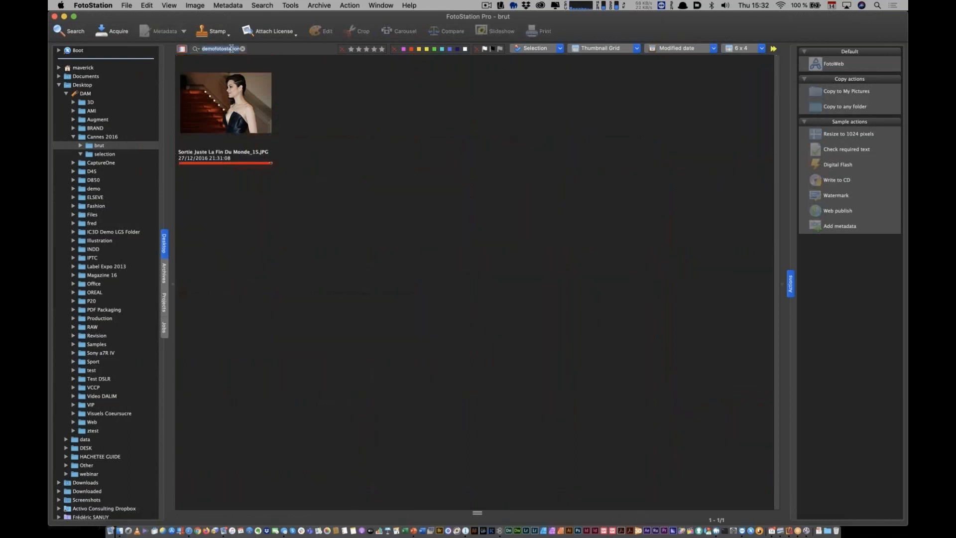
{"action": "left_click", "coordinate": [242, 49]}
{"action": "key", "text": "super+Tab"}
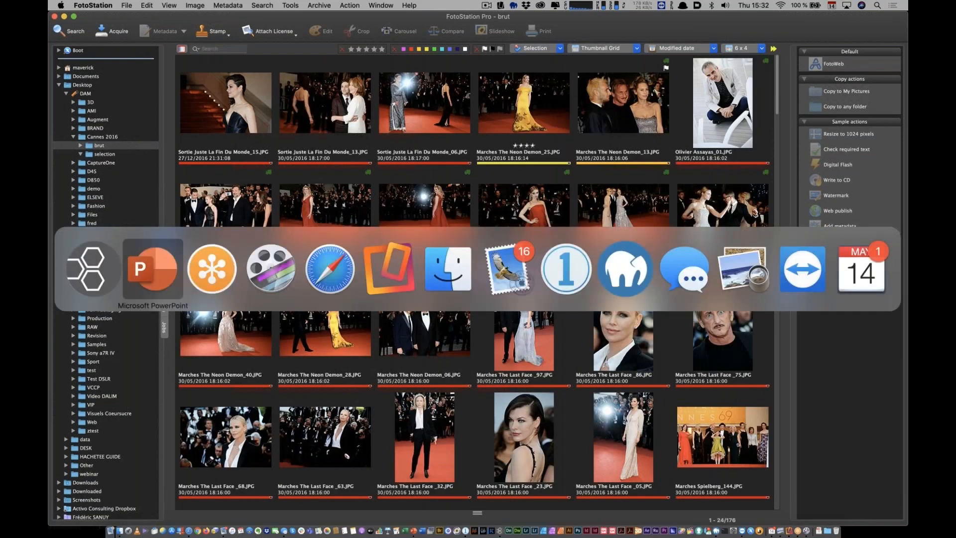
In Finder, search the whole Mac for demofotostation.
{"action": "key", "text": "super+Tab"}
{"action": "key", "text": "super+Tab"}
{"action": "key", "text": "super+Tab"}
{"action": "key", "text": "super+Tab"}
{"action": "key", "text": "super+Tab"}
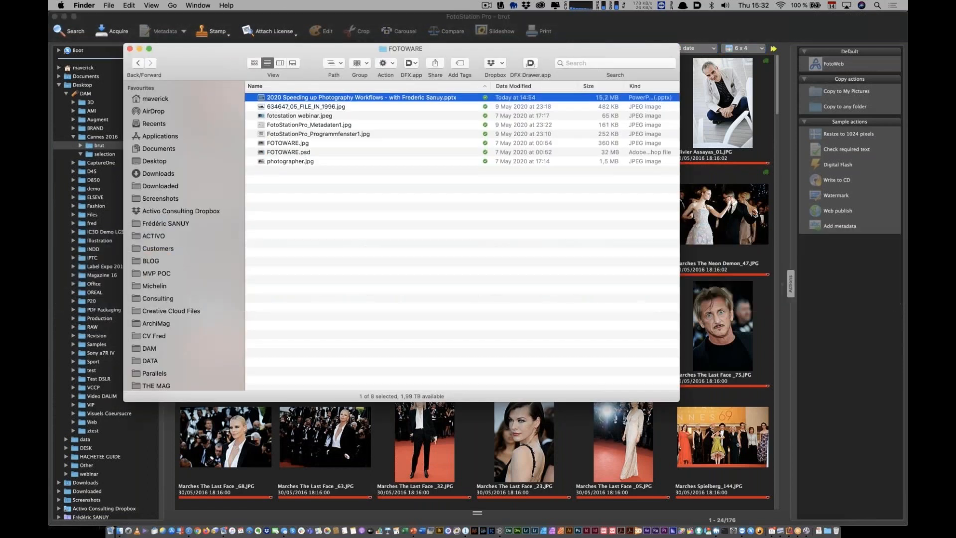
{"action": "left_click", "coordinate": [420, 259]}
{"action": "left_click", "coordinate": [623, 62]}
{"action": "key", "text": "super+v"}
{"action": "key", "text": "Return"}
Quick Look the found Sortie Juste La Fin Du Monde_15.JPG, then close the search window.
{"action": "left_click", "coordinate": [337, 113]}
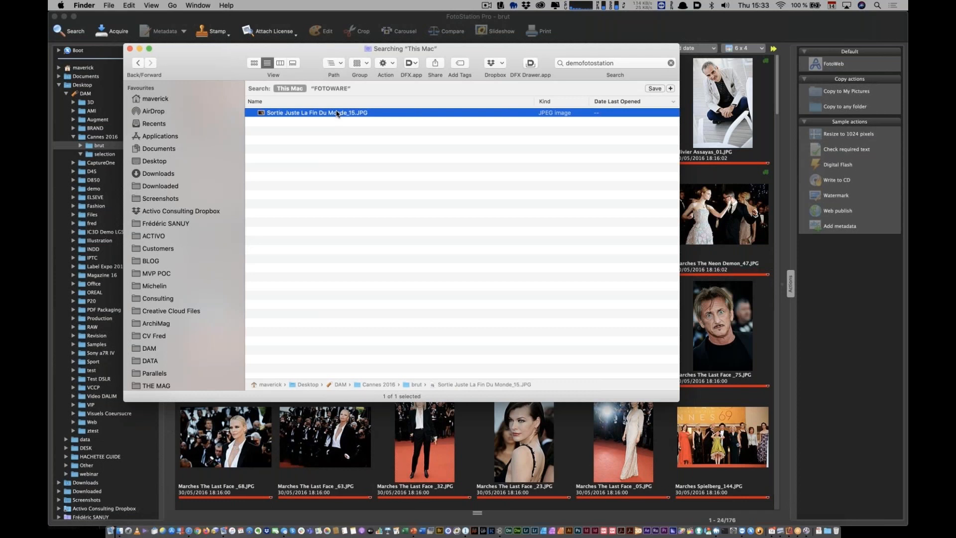
{"action": "key", "text": "space"}
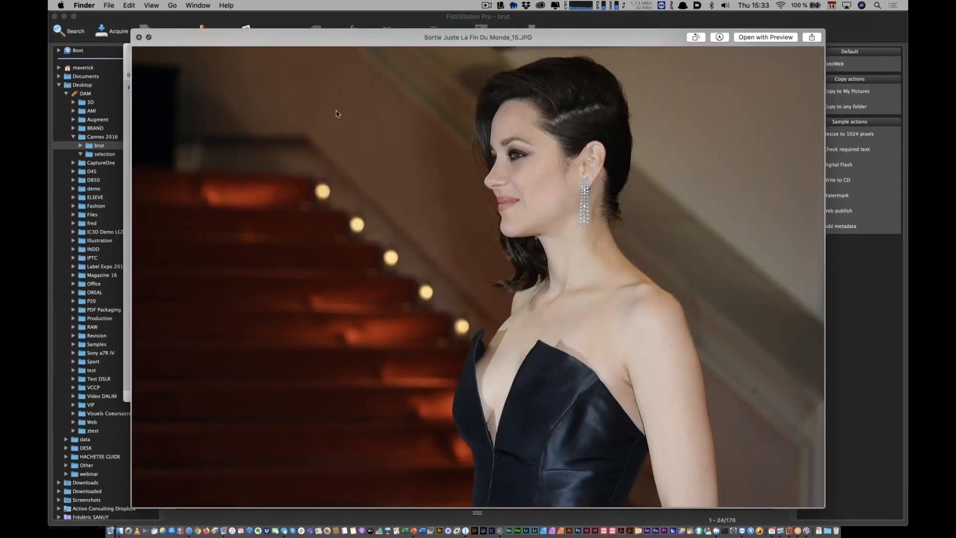
{"action": "key", "text": "space"}
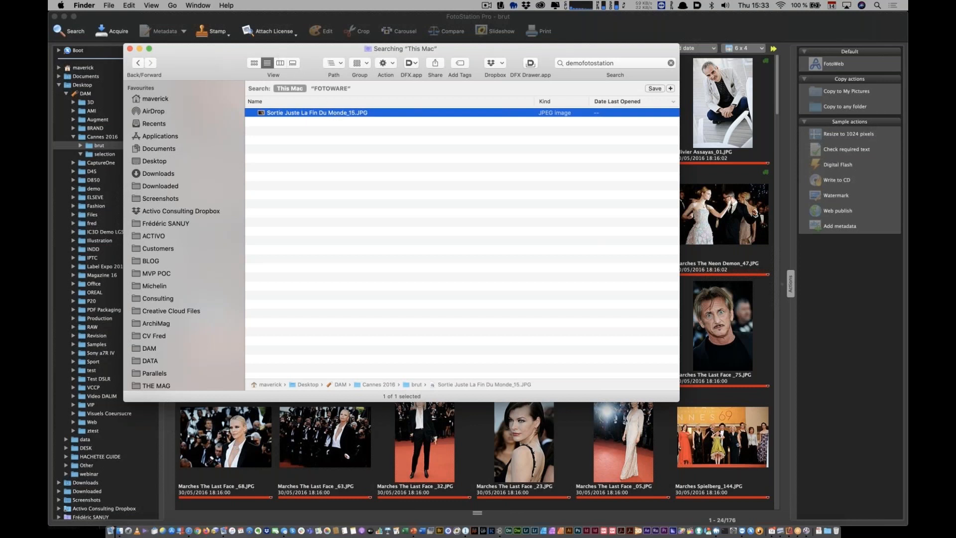
{"action": "key", "text": "super+w"}
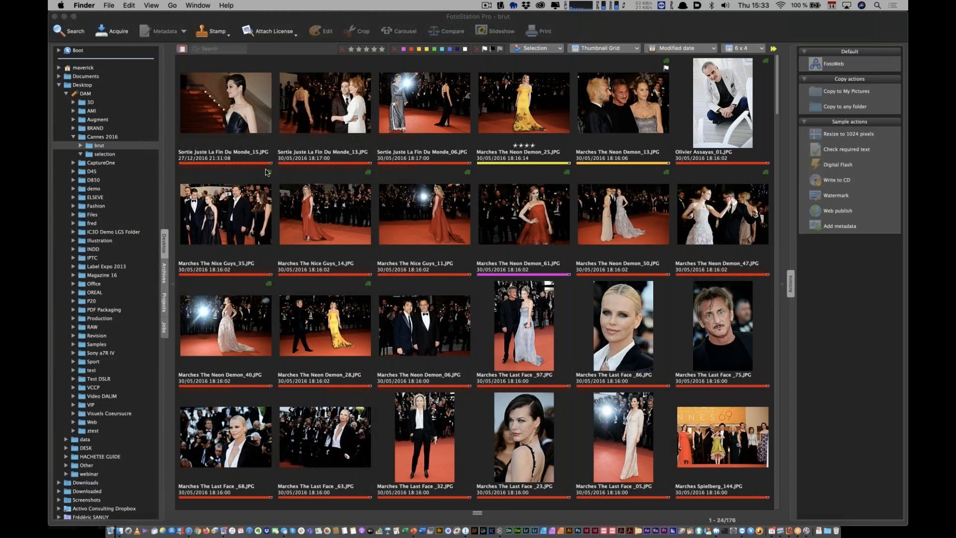
Open and close the metadata of Sortie Juste La Fin Du Monde_13 without changes.
{"action": "left_click", "coordinate": [241, 113]}
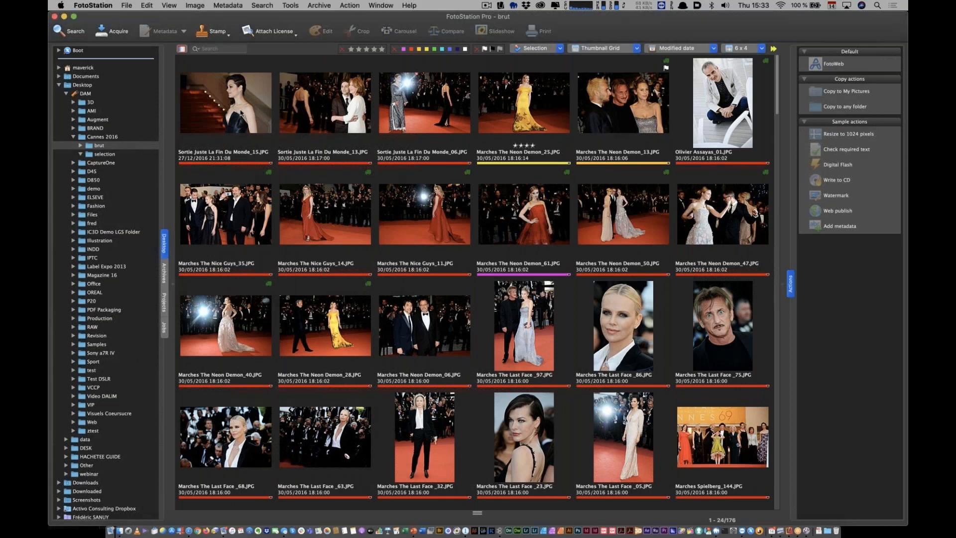
{"action": "left_click", "coordinate": [241, 114]}
{"action": "left_click", "coordinate": [319, 121]}
{"action": "key", "text": "super+i"}
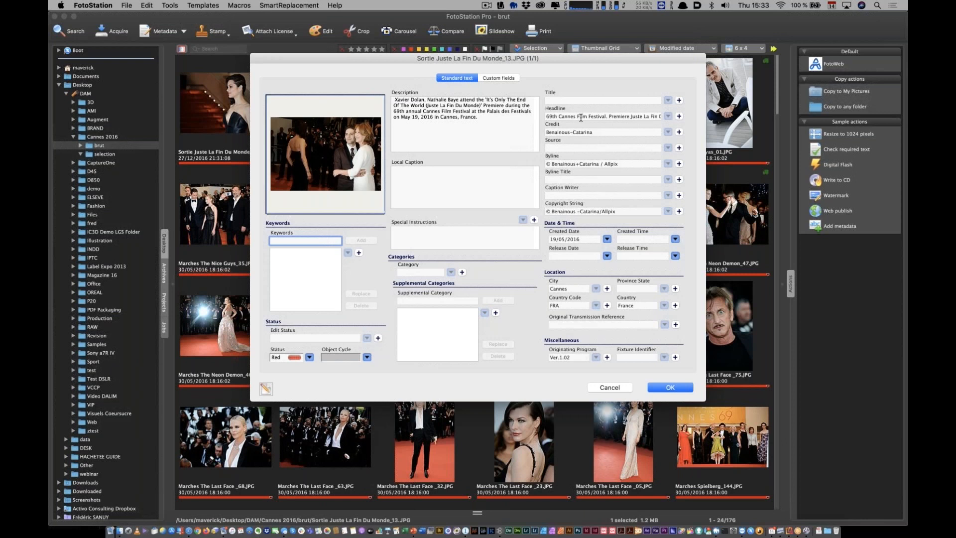
{"action": "left_click", "coordinate": [580, 118]}
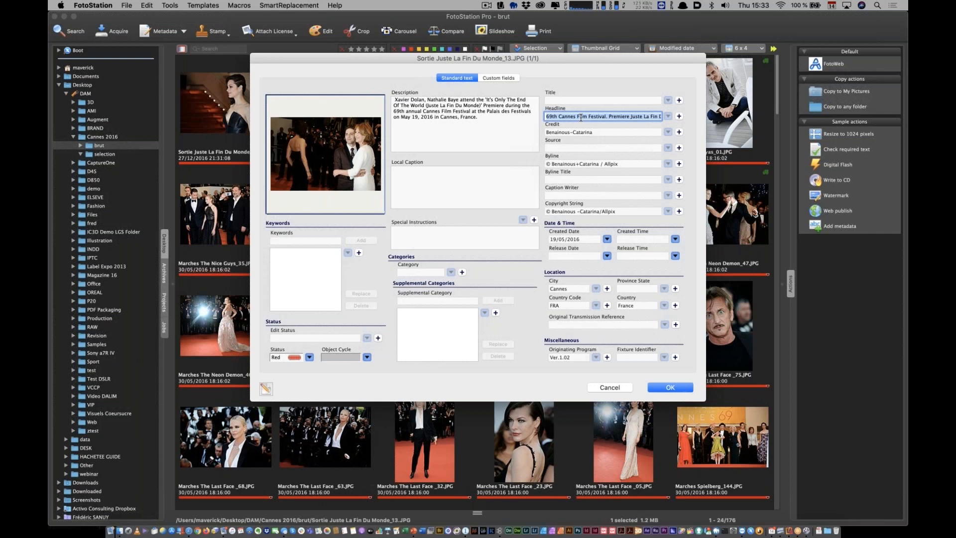
{"action": "key", "text": "Escape"}
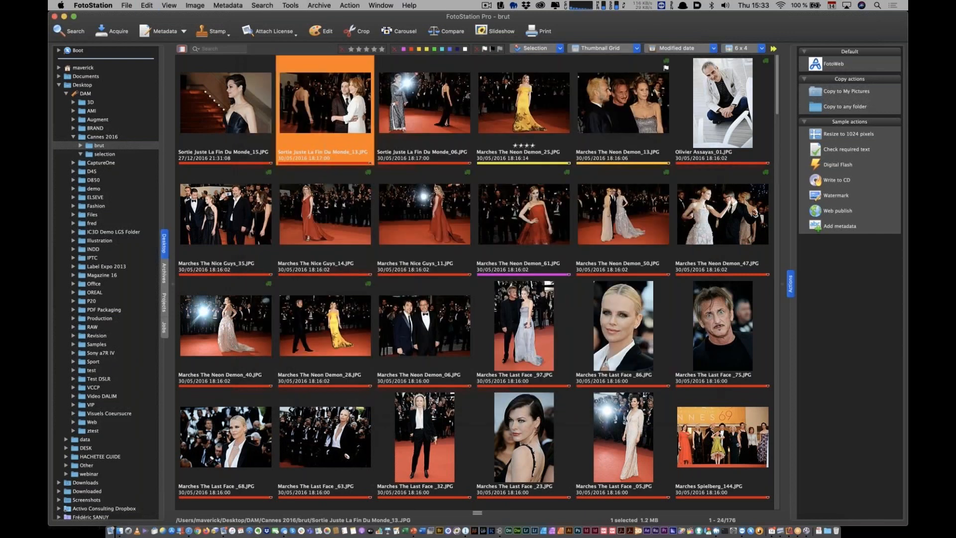
Batch-edit all 176 photos in Append mode using the Standard text layout.
{"action": "key", "text": "super+a"}
{"action": "key", "text": "super+i"}
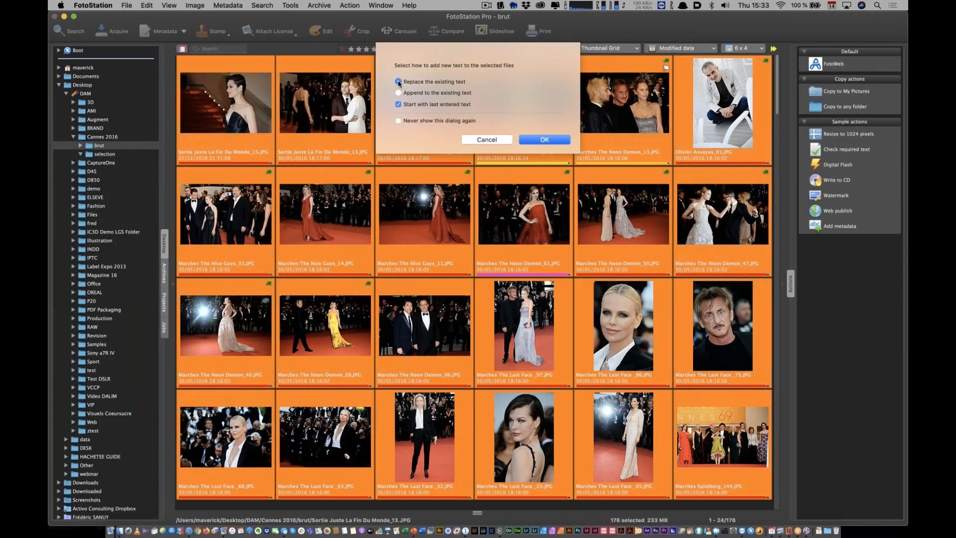
{"action": "left_click", "coordinate": [399, 104]}
{"action": "left_click", "coordinate": [399, 94]}
{"action": "key", "text": "Return"}
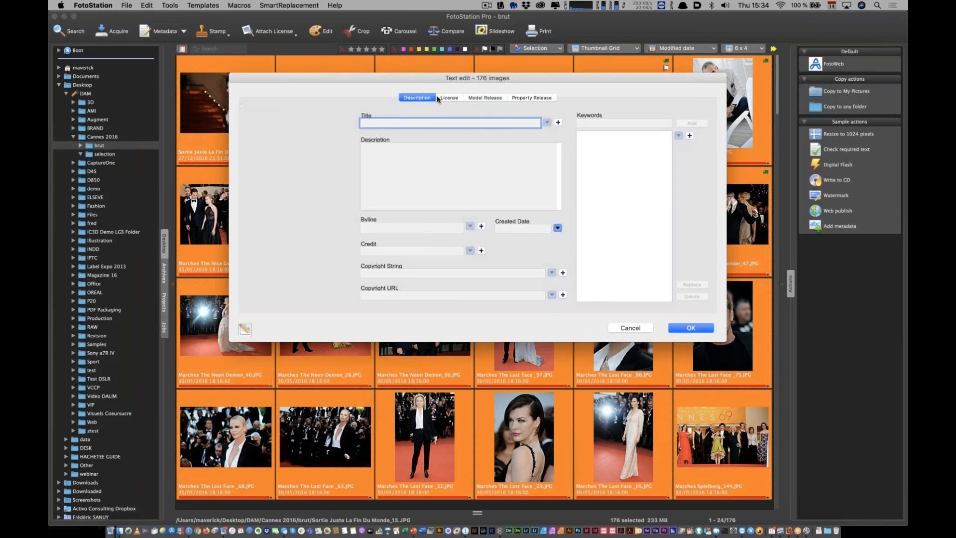
{"action": "left_click", "coordinate": [127, 4]}
{"action": "left_click", "coordinate": [145, 64]}
{"action": "left_click", "coordinate": [570, 101]}
{"action": "type", "text": "Cannes Film Festival. Premiere Juste La Fin Du Monde"}
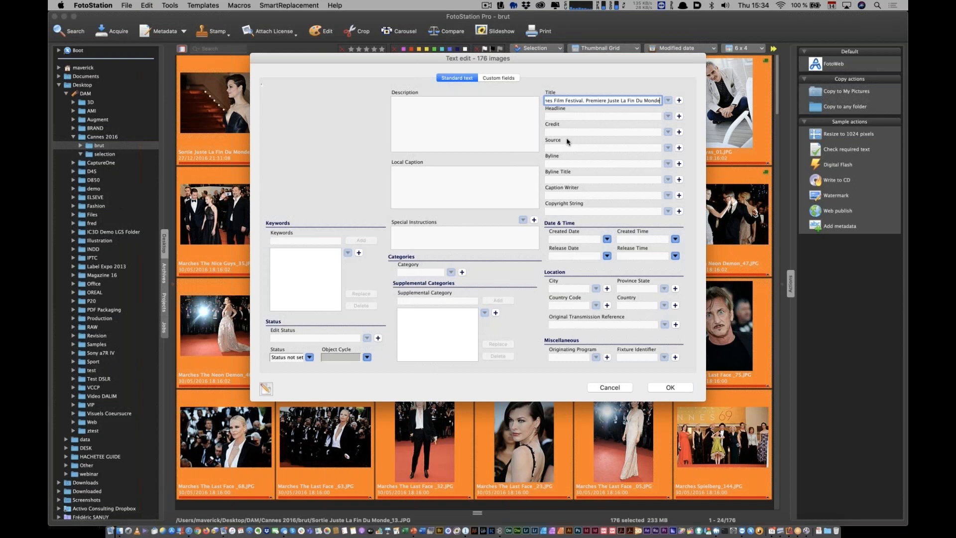
{"action": "left_click", "coordinate": [566, 164]}
{"action": "type", "text": "69th Cannes Film Festival. Premiere Juste La Fin Du Monde"}
{"action": "left_click", "coordinate": [569, 196]}
{"action": "type", "text": "@DR"}
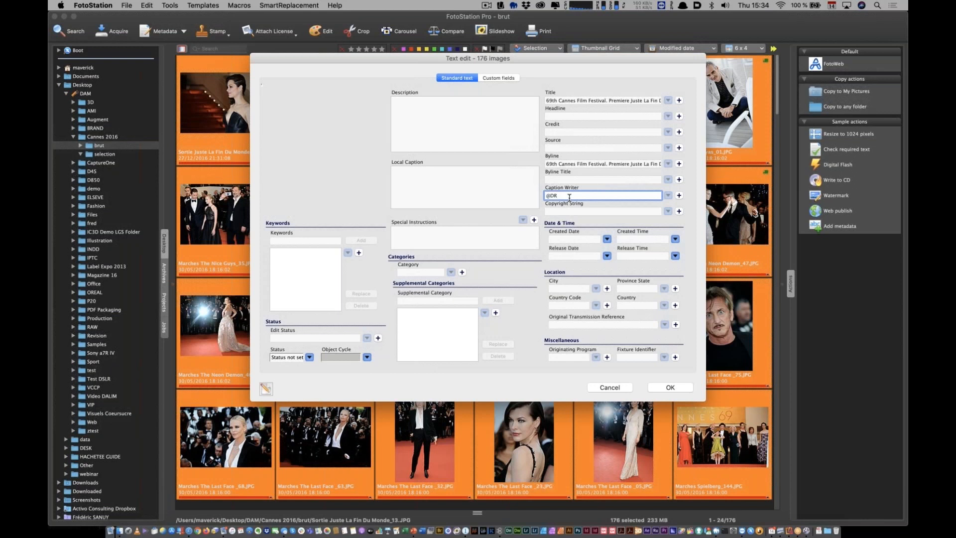
{"action": "left_click", "coordinate": [673, 389]}
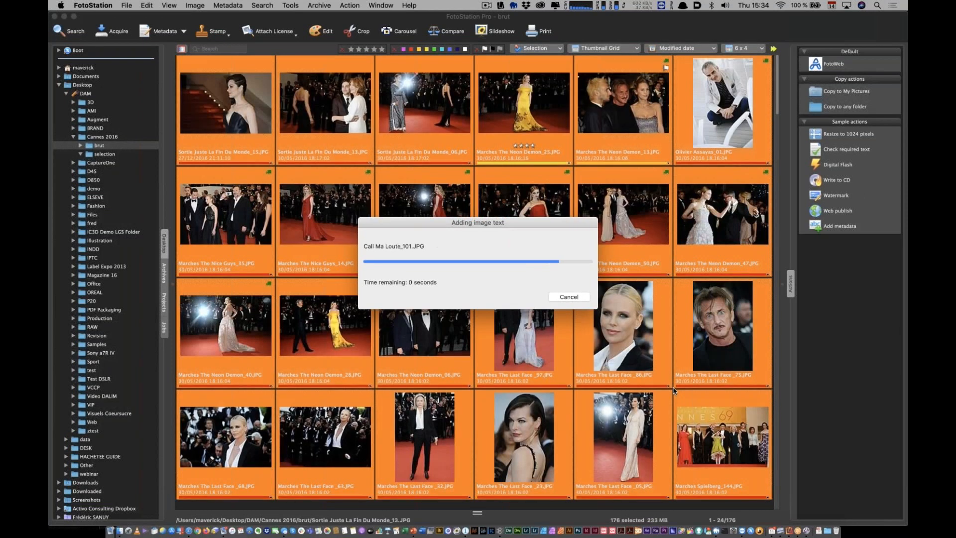
Check the updated metadata on Marches The Nice Guys_14, then close it.
{"action": "left_click", "coordinate": [326, 227]}
{"action": "key", "text": "super+i"}
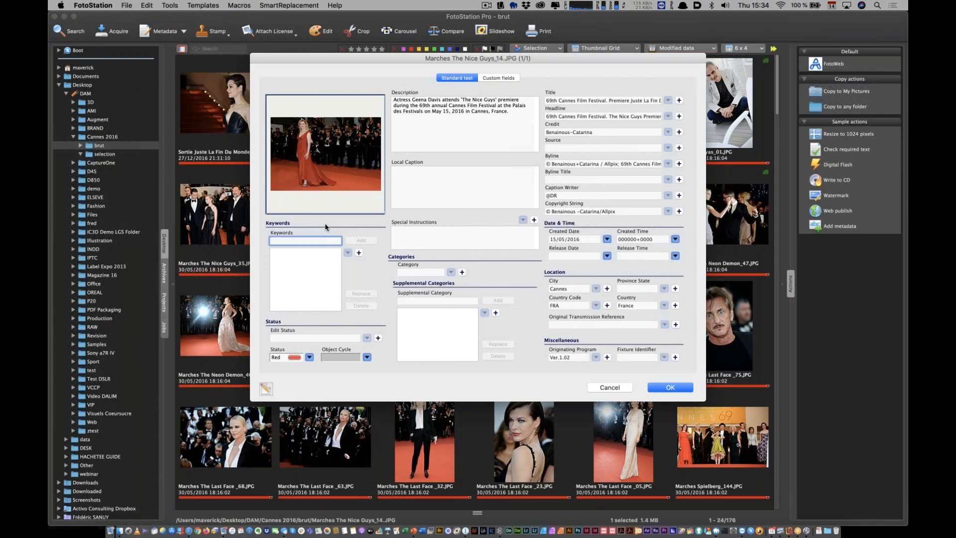
{"action": "key", "text": "Escape"}
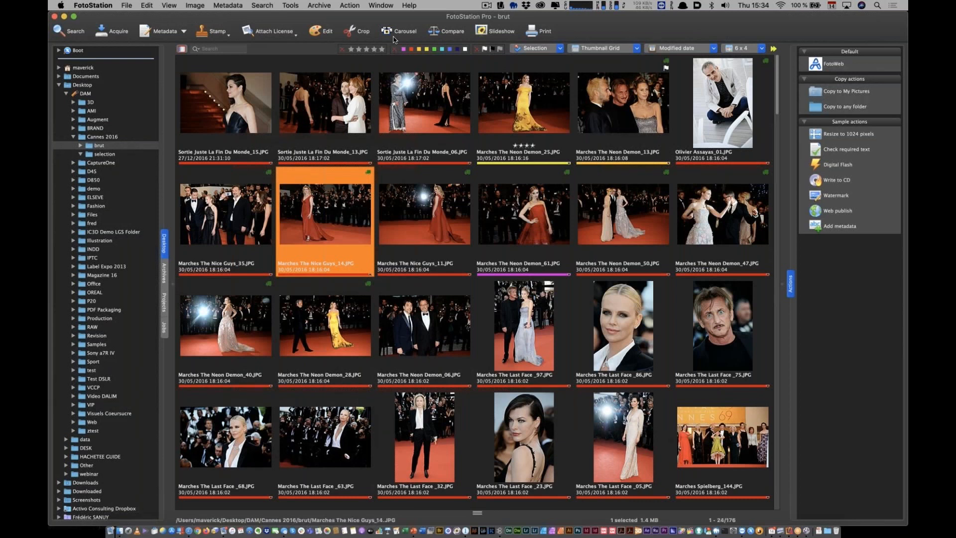
Search the photos for 'clouney', then for 'george'.
{"action": "left_click", "coordinate": [244, 50]}
{"action": "type", "text": "clouney"}
{"action": "key", "text": "Return"}
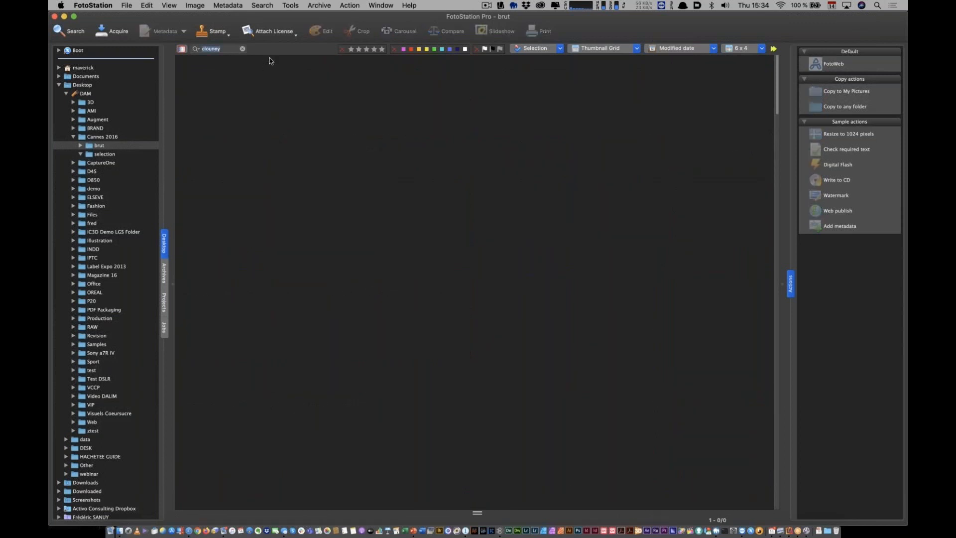
{"action": "type", "text": "george"}
{"action": "key", "text": "Return"}
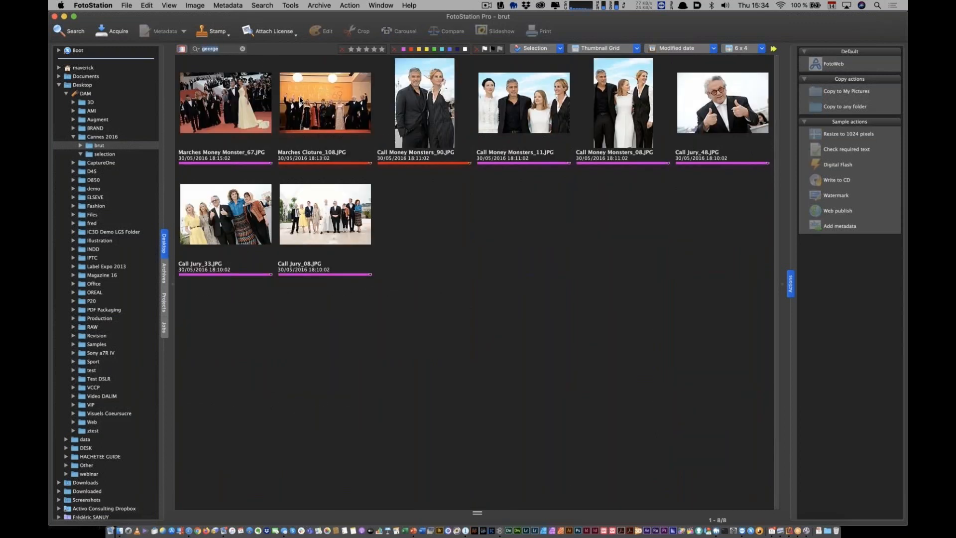
Copy Marches Money Monster_67, the first four images and Call Jury_08 into the selection folder, then open it.
{"action": "left_click", "coordinate": [230, 103]}
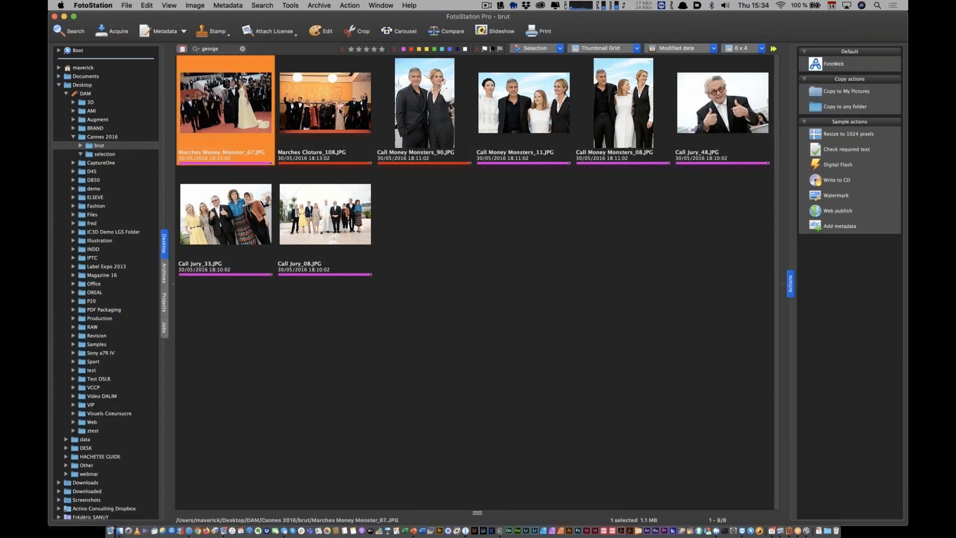
{"action": "left_click", "coordinate": [536, 108], "text": "shift"}
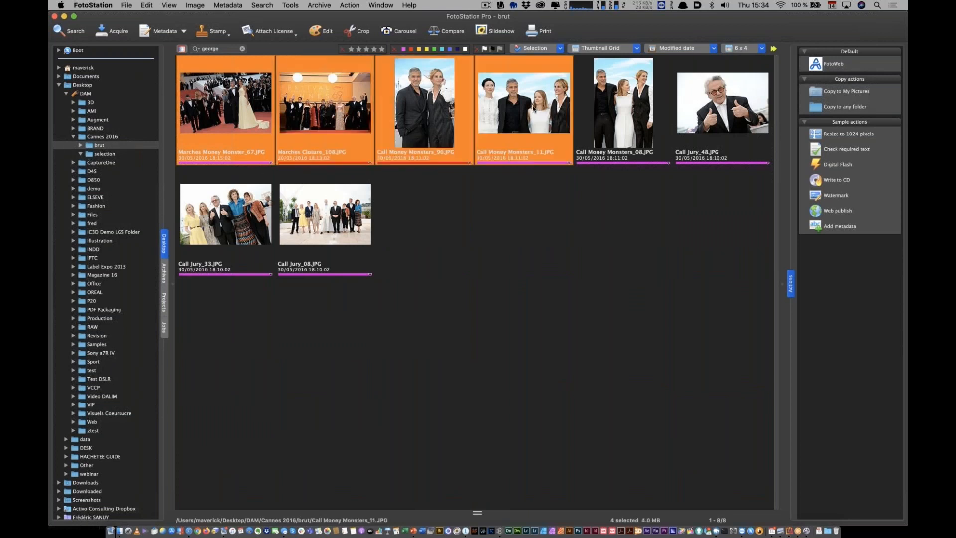
{"action": "left_click", "coordinate": [333, 220], "text": "super"}
{"action": "left_click_drag", "start_coordinate": [248, 110], "coordinate": [150, 158]}
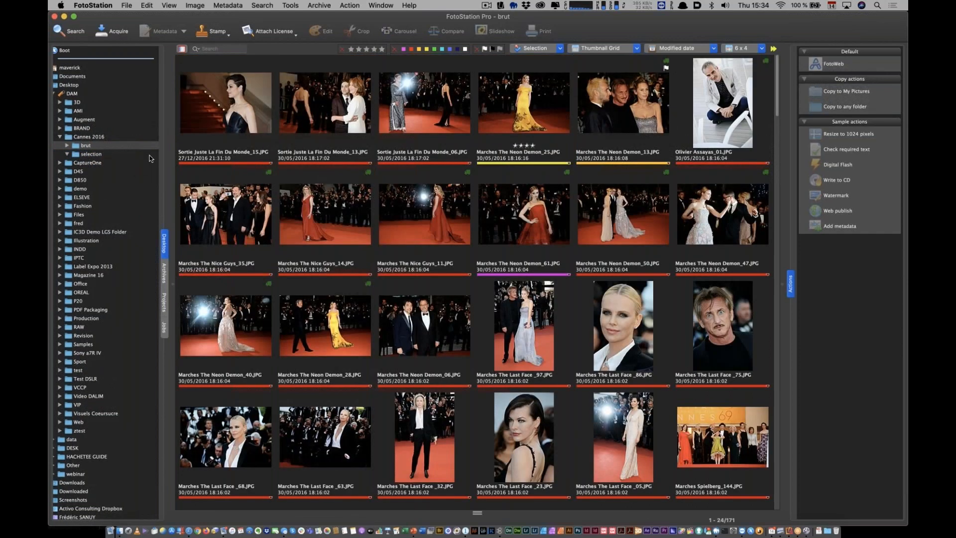
{"action": "left_click", "coordinate": [149, 155]}
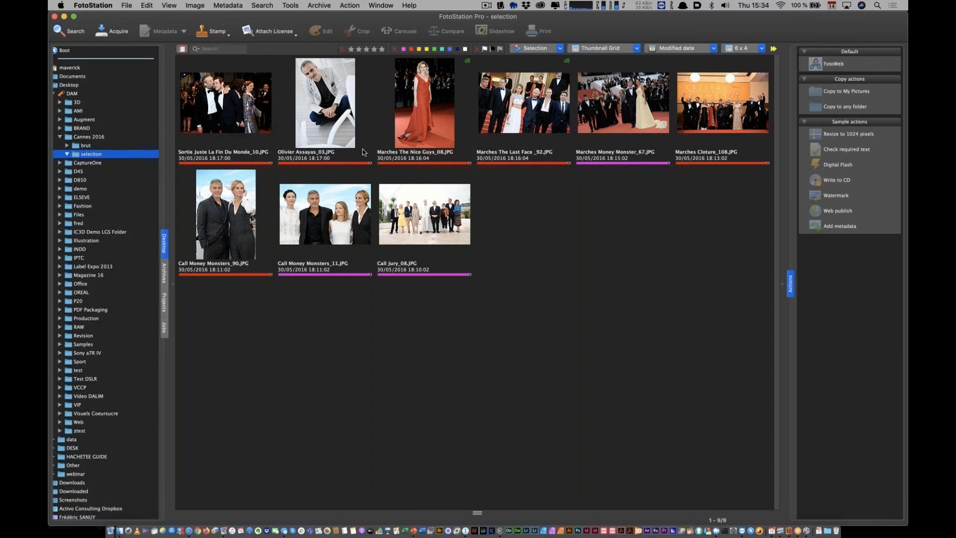
In Preferences, display the Web publish action: resample to 1600 pixels, sharpen, save file, attach license.
{"action": "key", "text": "super+comma"}
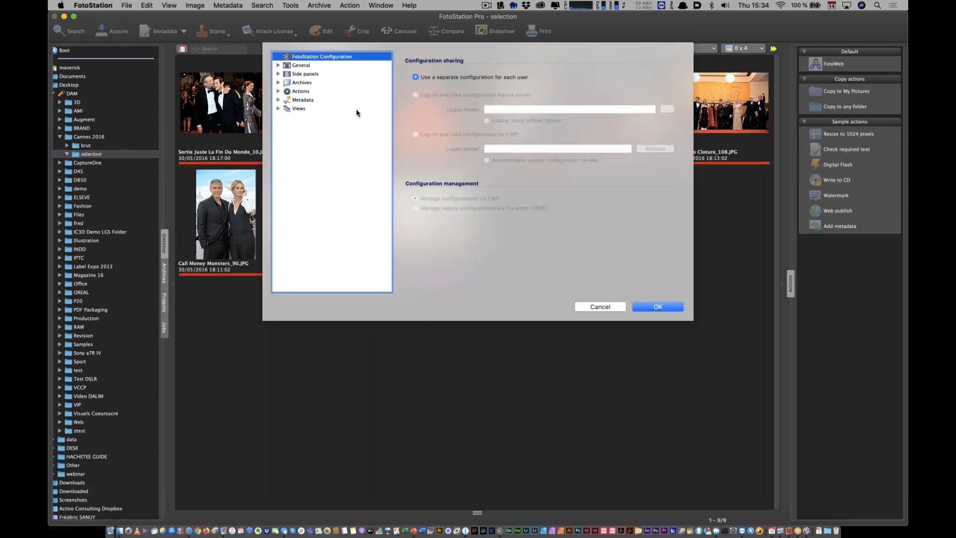
{"action": "left_click", "coordinate": [279, 91]}
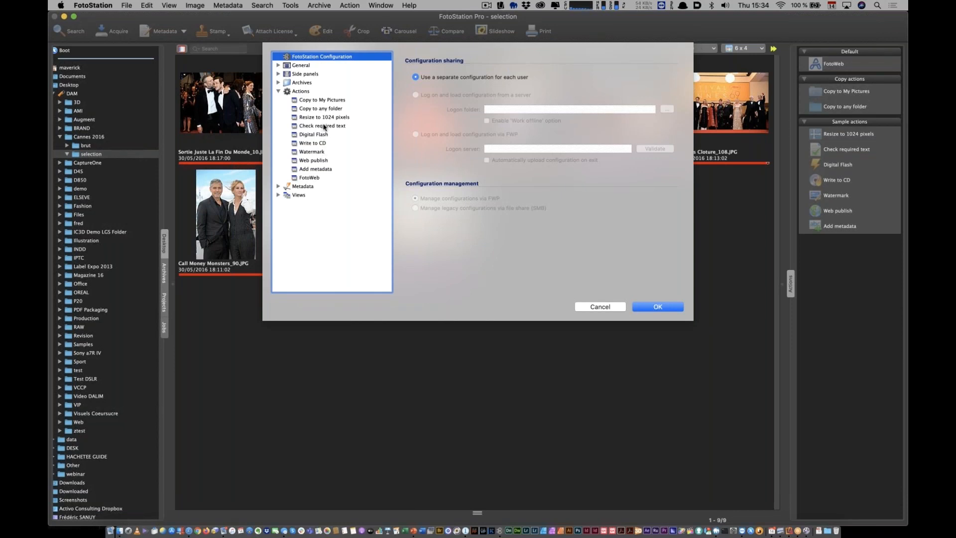
{"action": "left_click", "coordinate": [322, 160]}
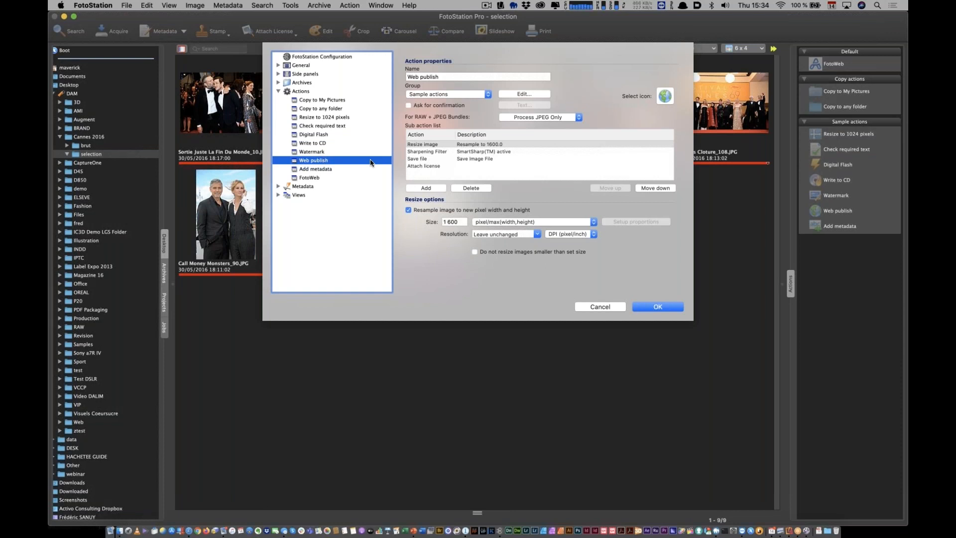
{"action": "key", "text": "super+Tab"}
Browse the Mother Nature gallery, viewing the maple-leaf photo and the following photos full size.
{"action": "left_click", "coordinate": [388, 269]}
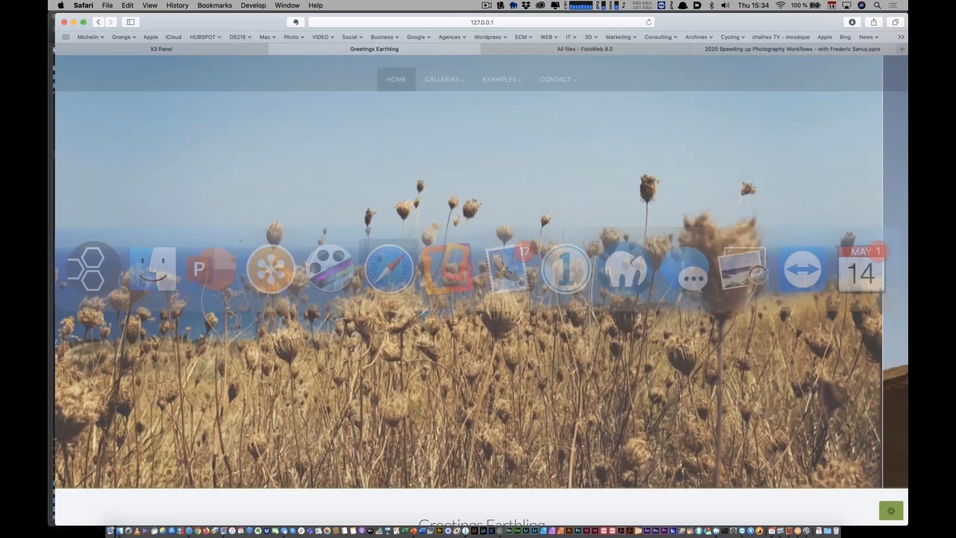
{"action": "scroll", "coordinate": [403, 196], "scroll_direction": "down", "scroll_amount": 10}
{"action": "scroll", "coordinate": [404, 198], "scroll_direction": "up", "scroll_amount": 10}
{"action": "scroll", "coordinate": [403, 198], "scroll_direction": "down", "scroll_amount": 6}
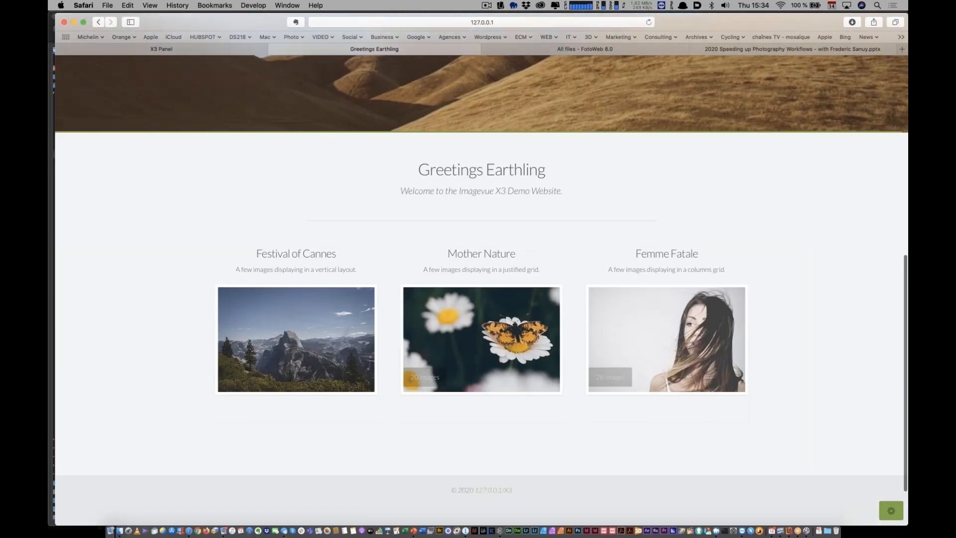
{"action": "left_click", "coordinate": [460, 339]}
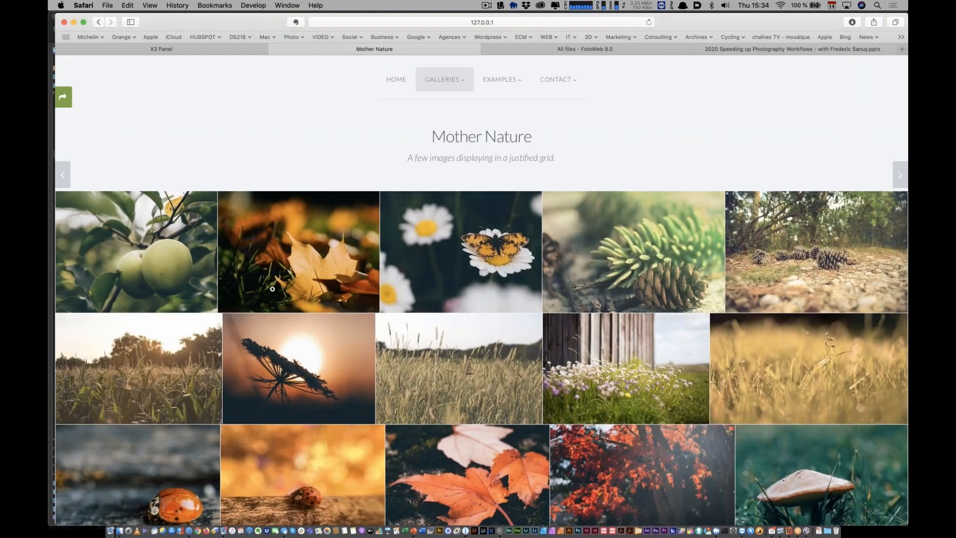
{"action": "left_click", "coordinate": [273, 289]}
{"action": "key", "text": "Right"}
{"action": "key", "text": "Right"}
{"action": "key", "text": "Right"}
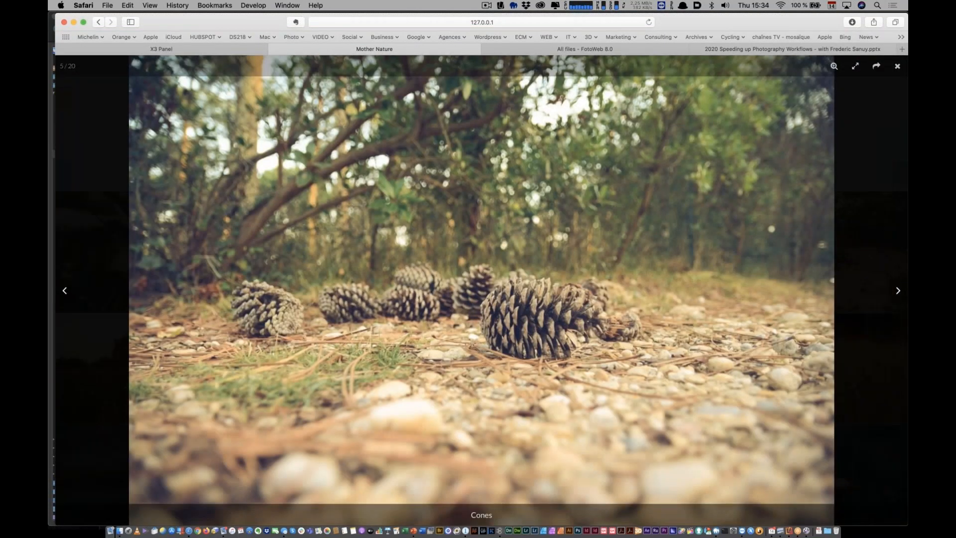
{"action": "key", "text": "Escape"}
Return to the home page and open the still-empty Festival of Cannes gallery.
{"action": "left_click", "coordinate": [395, 80]}
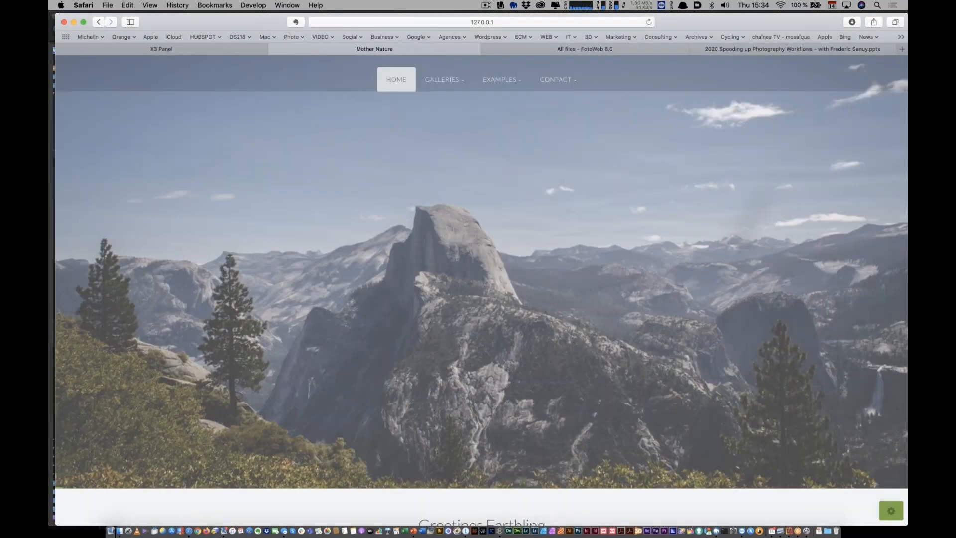
{"action": "scroll", "coordinate": [335, 305], "scroll_direction": "down", "scroll_amount": 8}
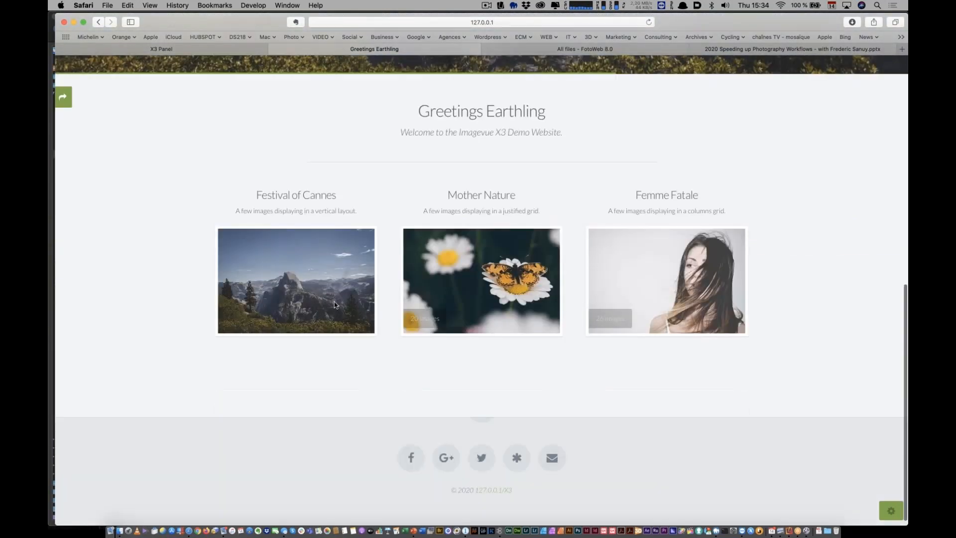
{"action": "left_click", "coordinate": [335, 304]}
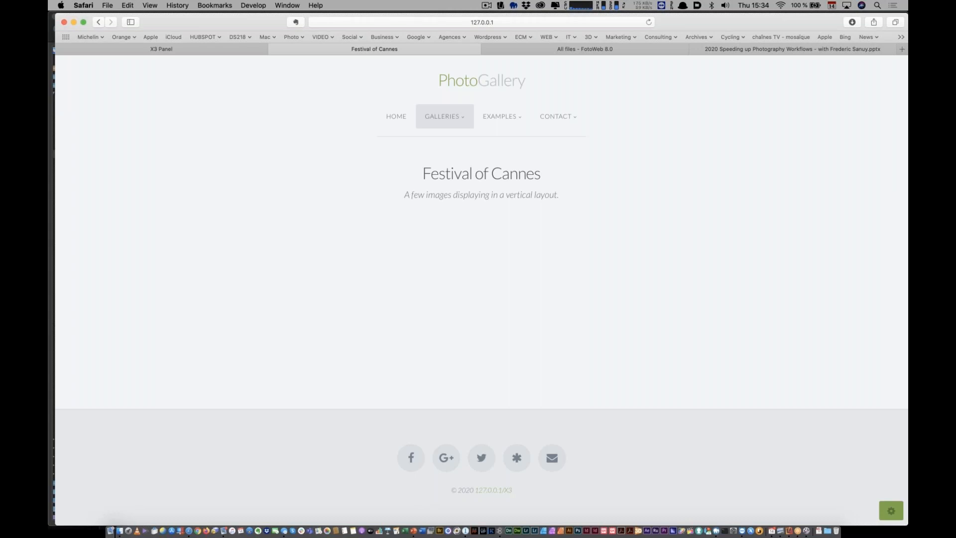
Close the configuration without changes and run Web publish on all nine selection-folder images.
{"action": "key", "text": "super+Tab"}
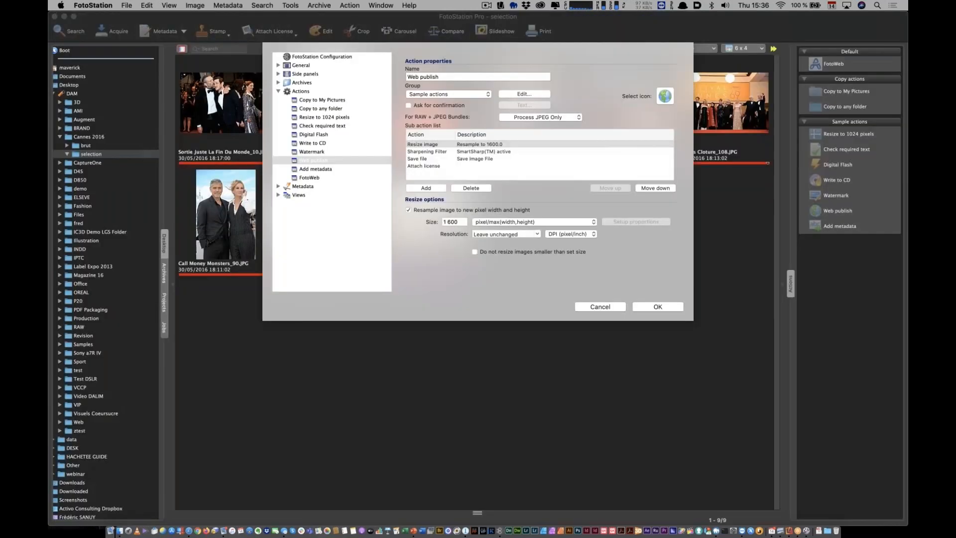
{"action": "left_click", "coordinate": [609, 309]}
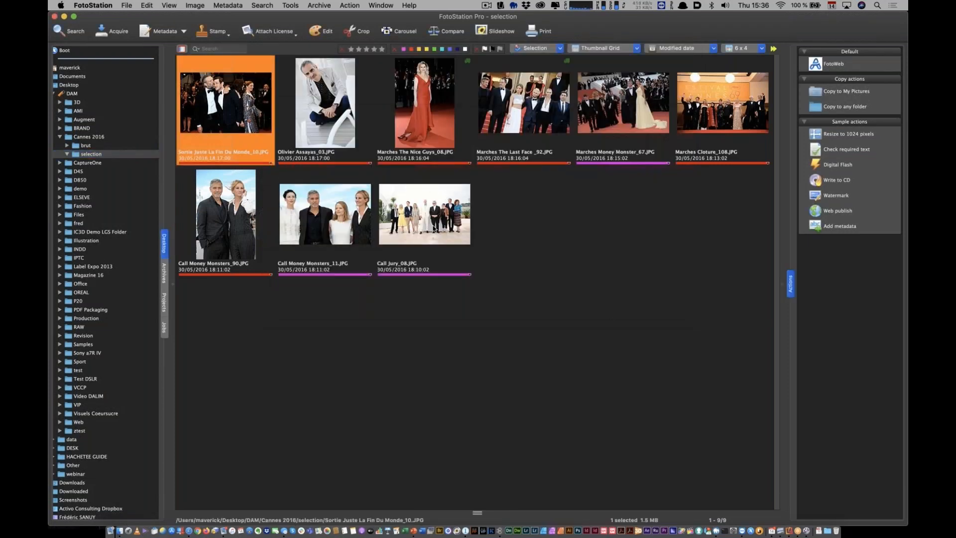
{"action": "key", "text": "super+a"}
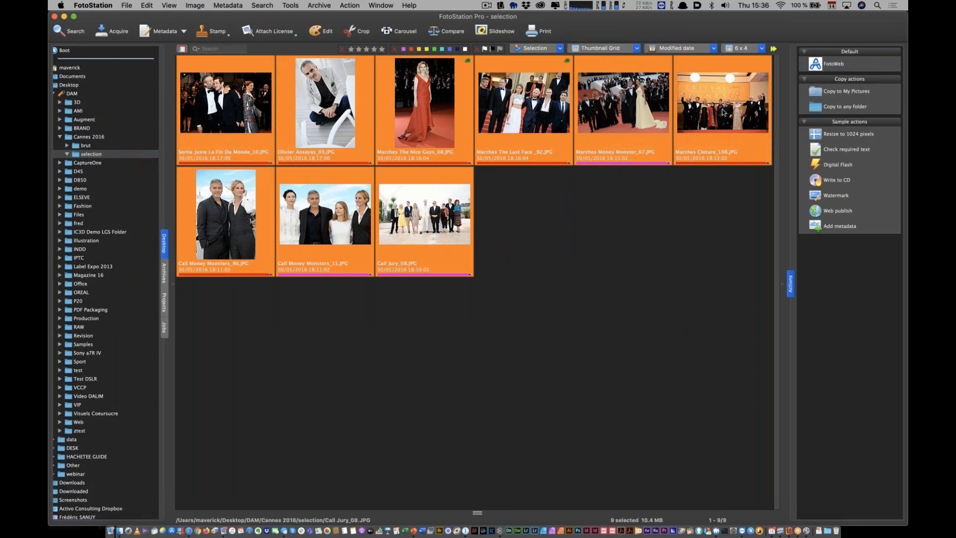
{"action": "left_click", "coordinate": [848, 211]}
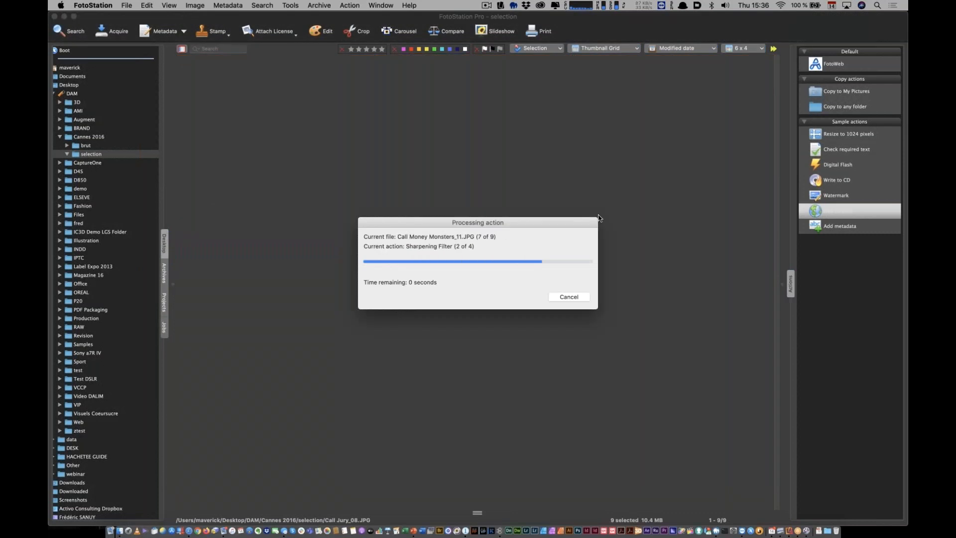
{"action": "key", "text": "super+Tab"}
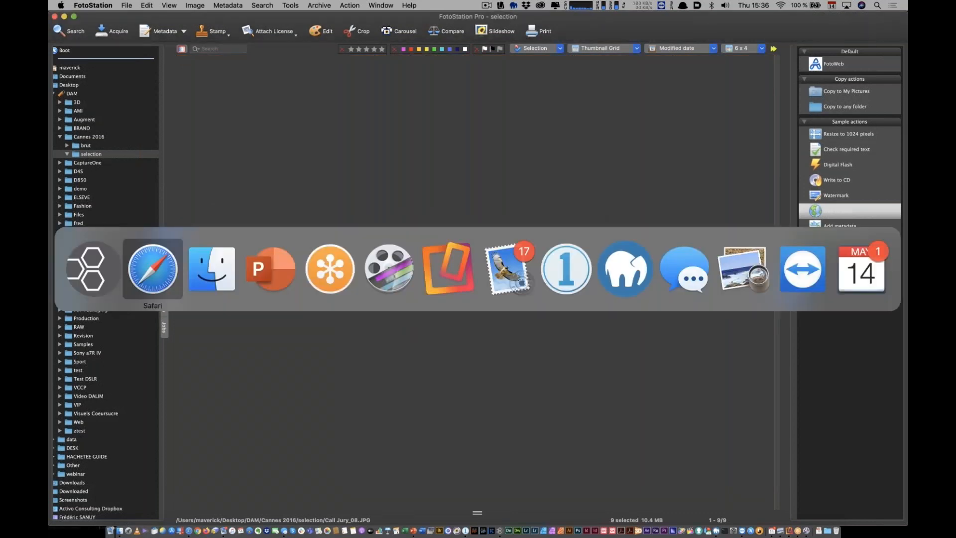
In Finder, go to htdocs > X3 > content > 2.galleries to find the nine _wp images.
{"action": "key", "text": "super+Tab"}
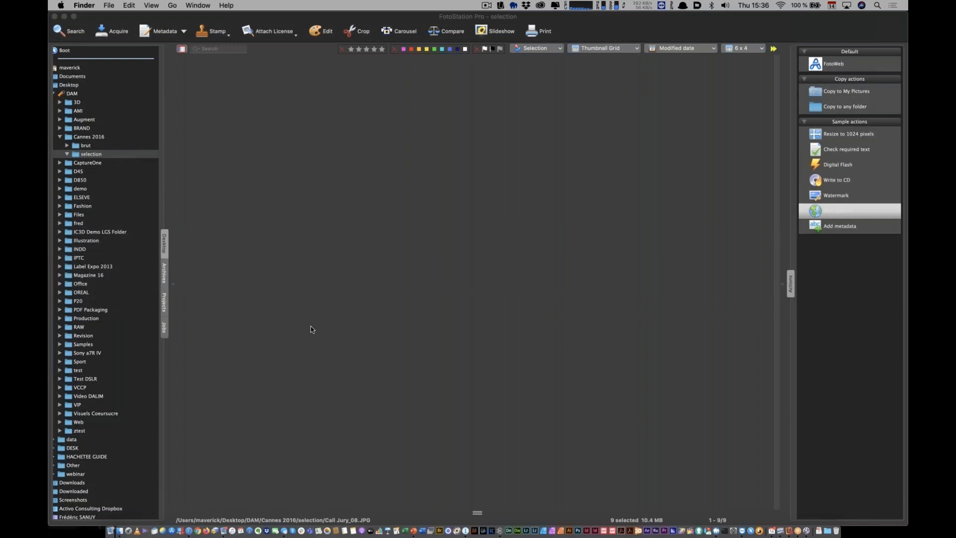
{"action": "key", "text": "super+shift+g"}
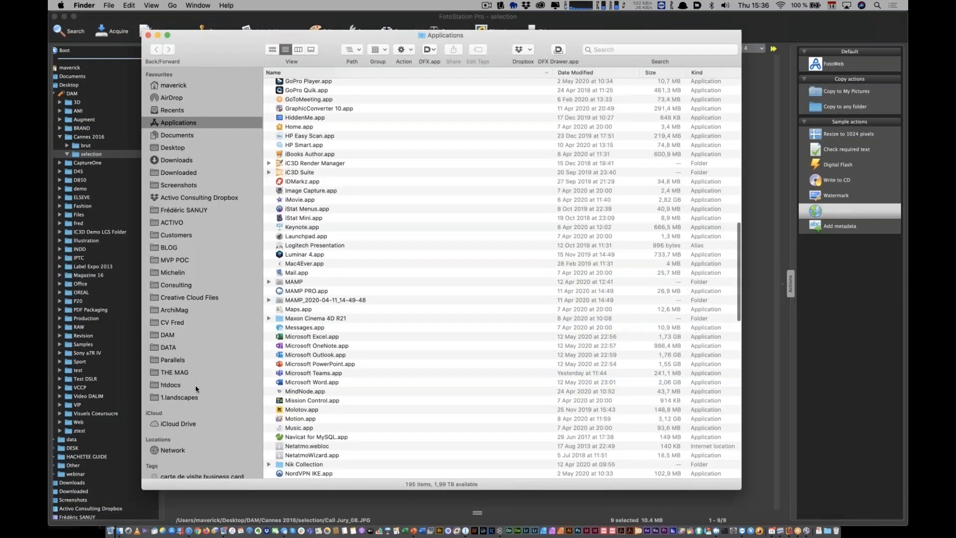
{"action": "left_click", "coordinate": [213, 384]}
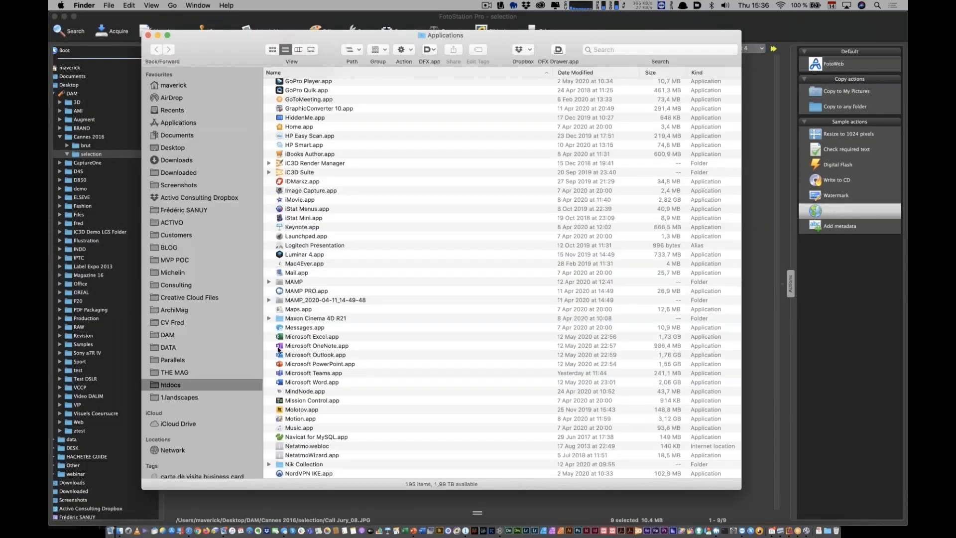
{"action": "double_click", "coordinate": [305, 221]}
{"action": "double_click", "coordinate": [336, 112]}
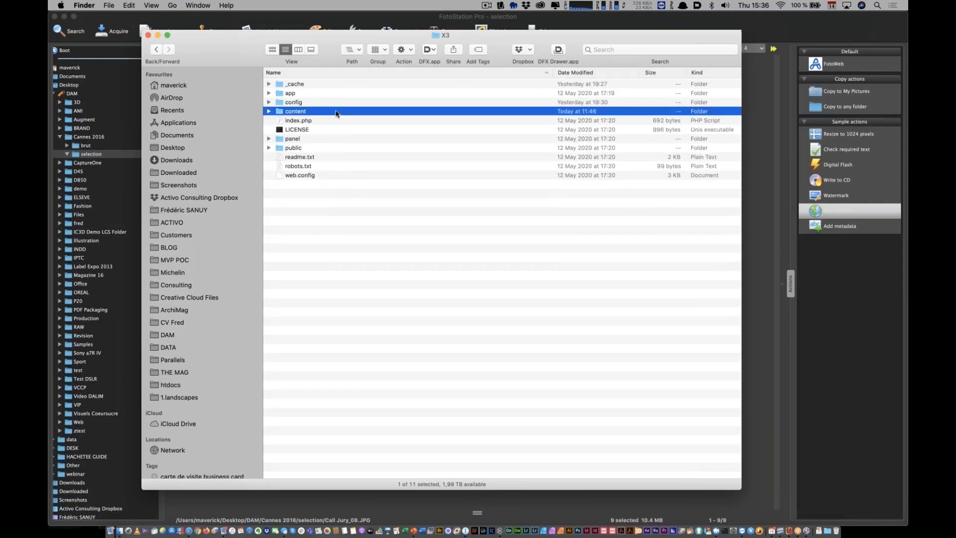
{"action": "double_click", "coordinate": [332, 94]}
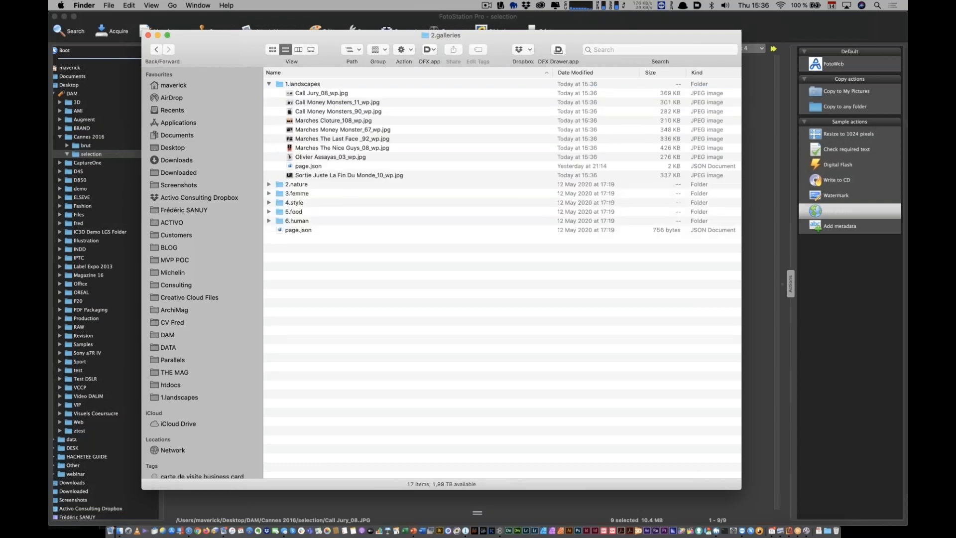
{"action": "key", "text": "super+Tab"}
{"action": "key", "text": "super+Tab"}
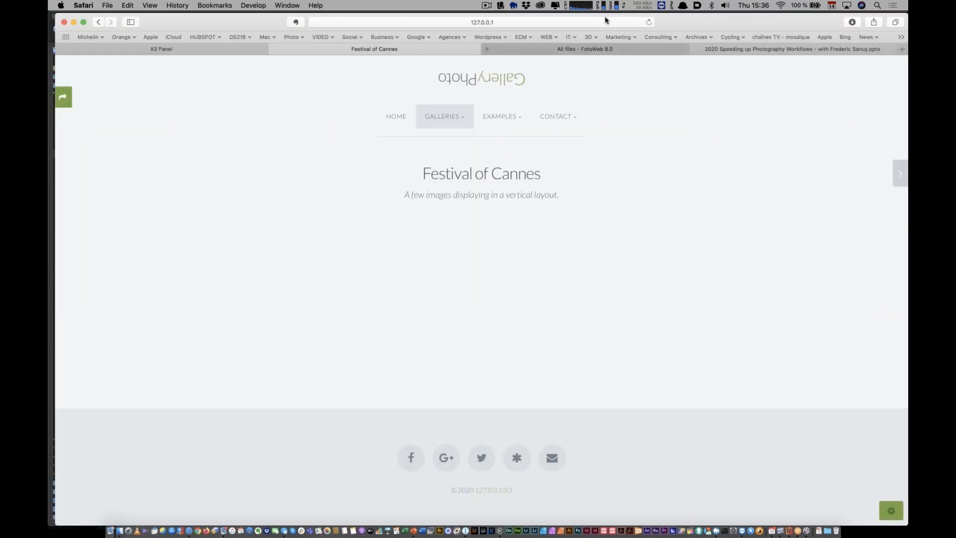
Reload the demo site and reopen the Festival of Cannes gallery from the home page.
{"action": "left_click", "coordinate": [649, 22]}
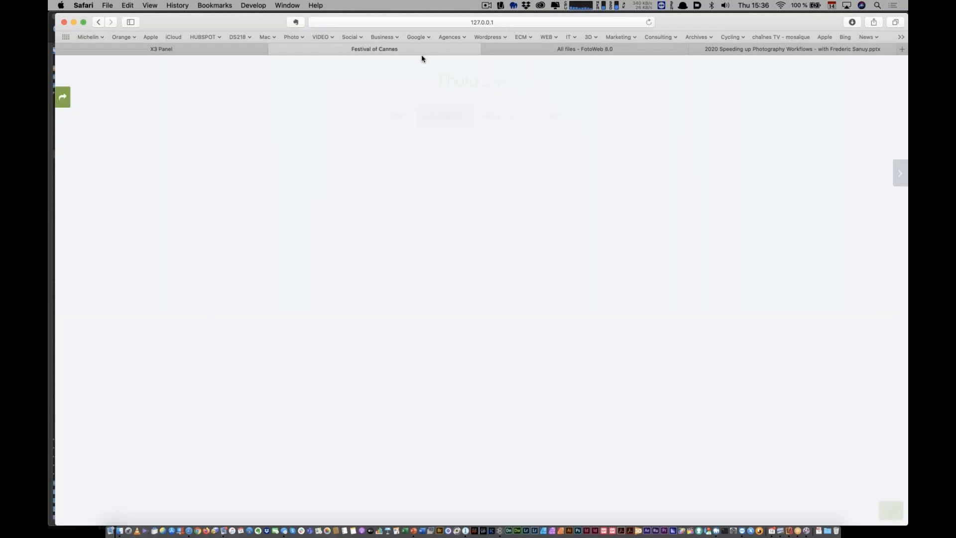
{"action": "scroll", "coordinate": [314, 154], "scroll_direction": "down", "scroll_amount": 6}
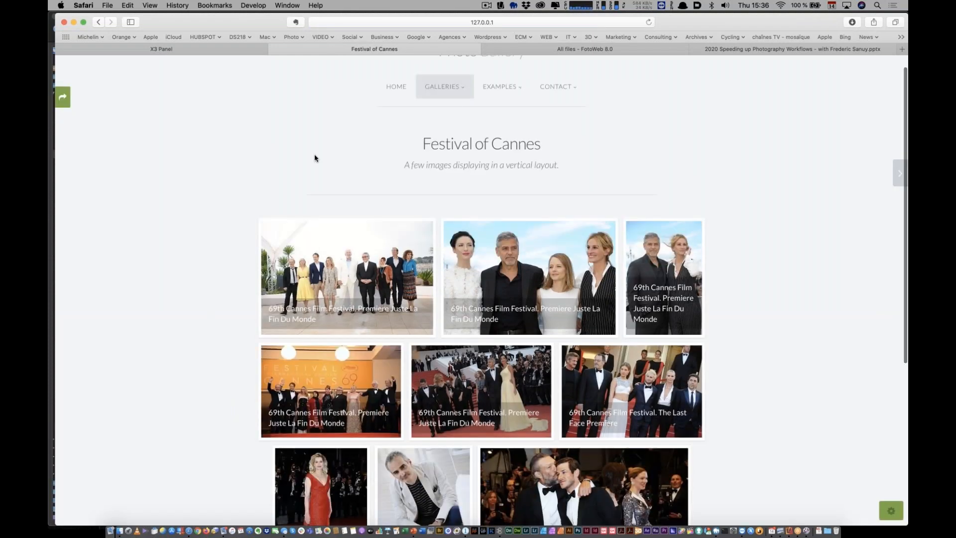
{"action": "scroll", "coordinate": [314, 153], "scroll_direction": "up", "scroll_amount": 6}
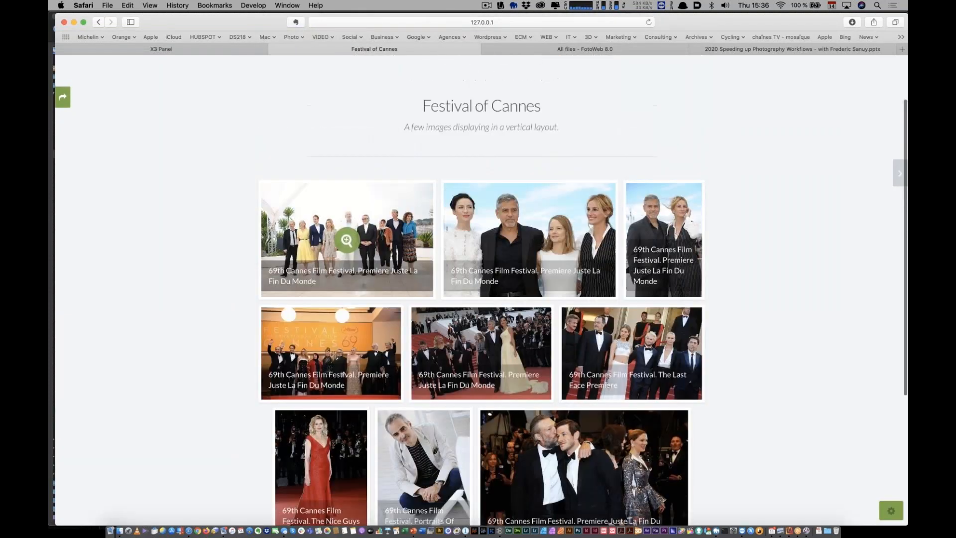
{"action": "left_click", "coordinate": [448, 83]}
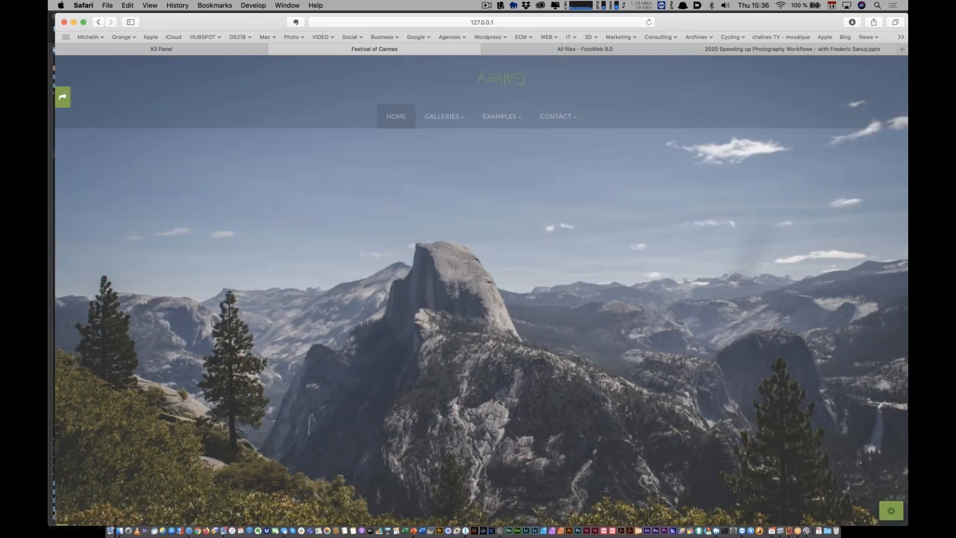
{"action": "scroll", "coordinate": [320, 246], "scroll_direction": "down", "scroll_amount": 10}
{"action": "left_click", "coordinate": [320, 246]}
Empty the browser caches and reload the Festival of Cannes gallery to show the nine photos.
{"action": "left_click", "coordinate": [287, 5]}
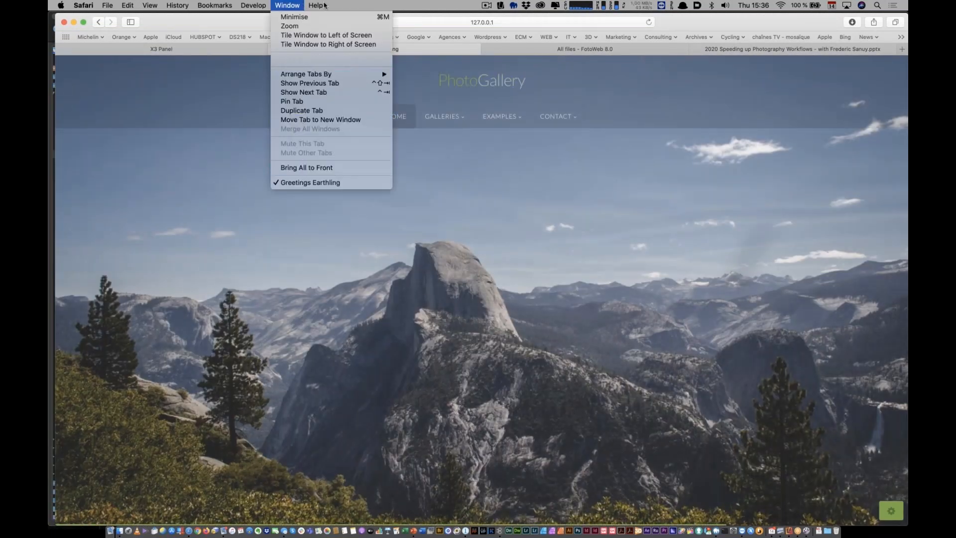
{"action": "mouse_move", "coordinate": [256, 4]}
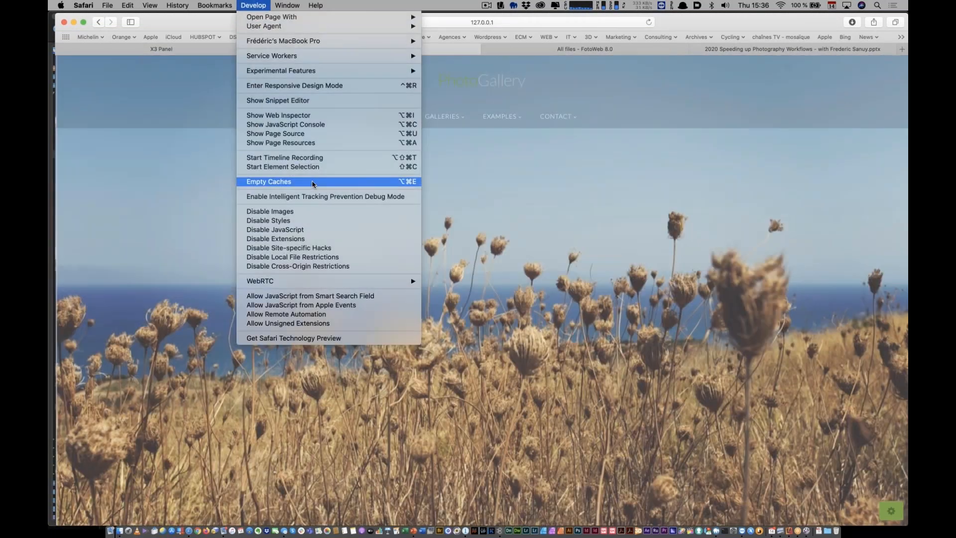
{"action": "left_click", "coordinate": [312, 182]}
{"action": "left_click", "coordinate": [648, 22]}
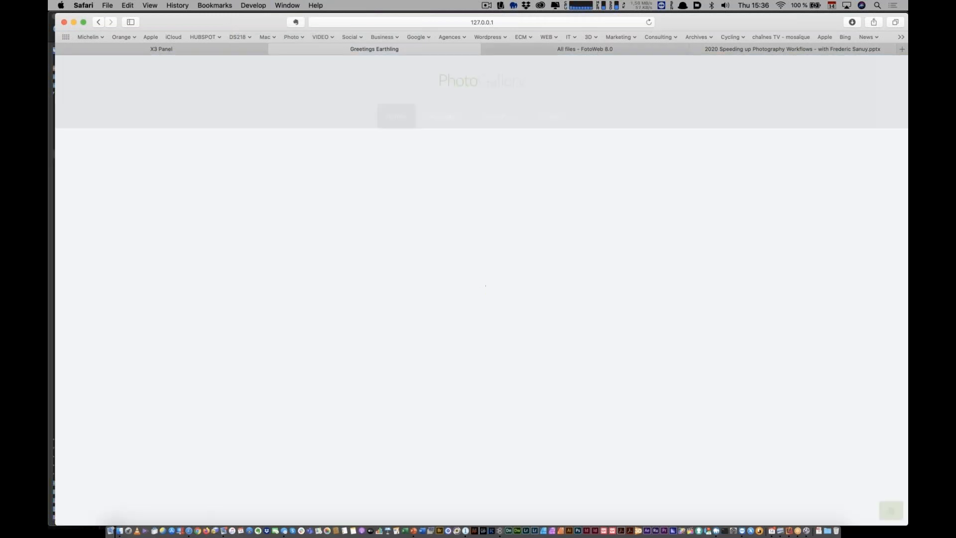
{"action": "scroll", "coordinate": [437, 186], "scroll_direction": "down", "scroll_amount": 10}
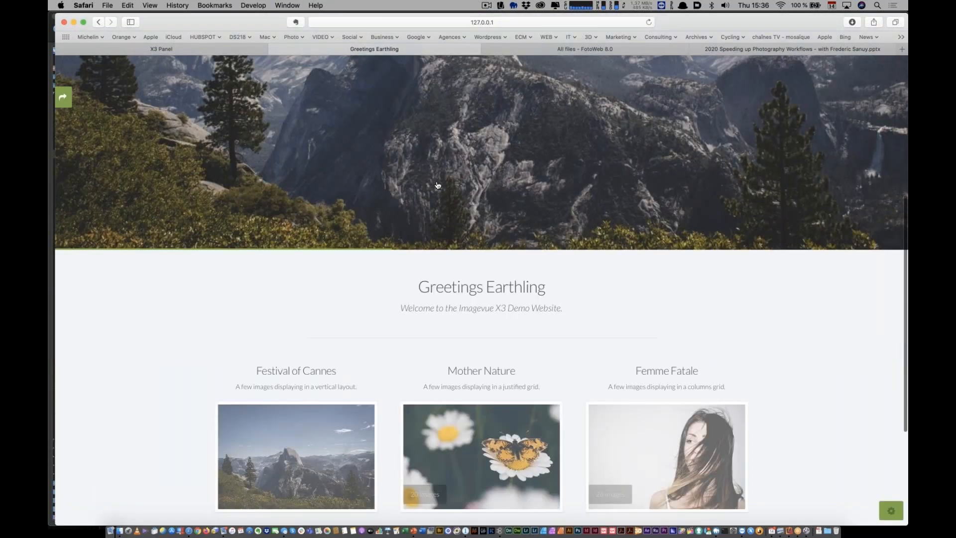
{"action": "left_click", "coordinate": [309, 405]}
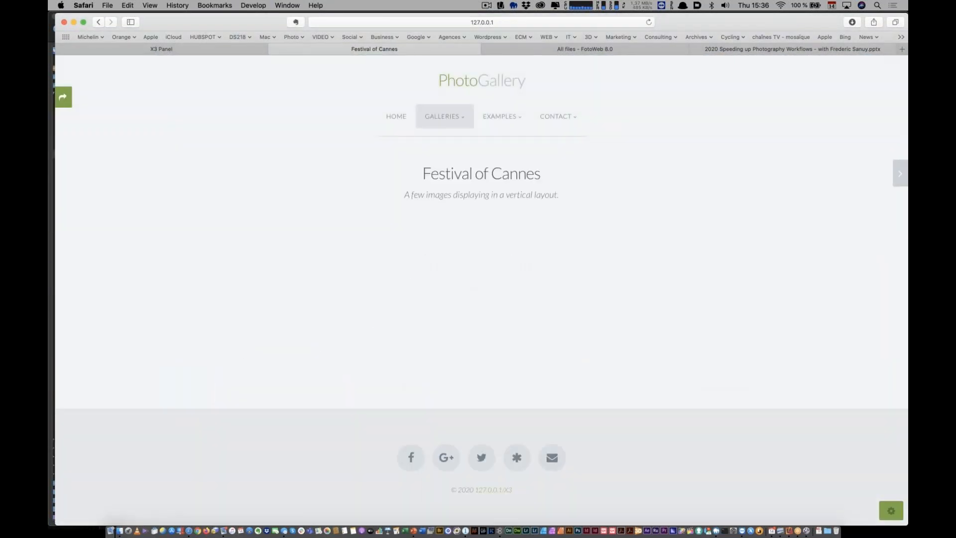
{"action": "left_click", "coordinate": [649, 22]}
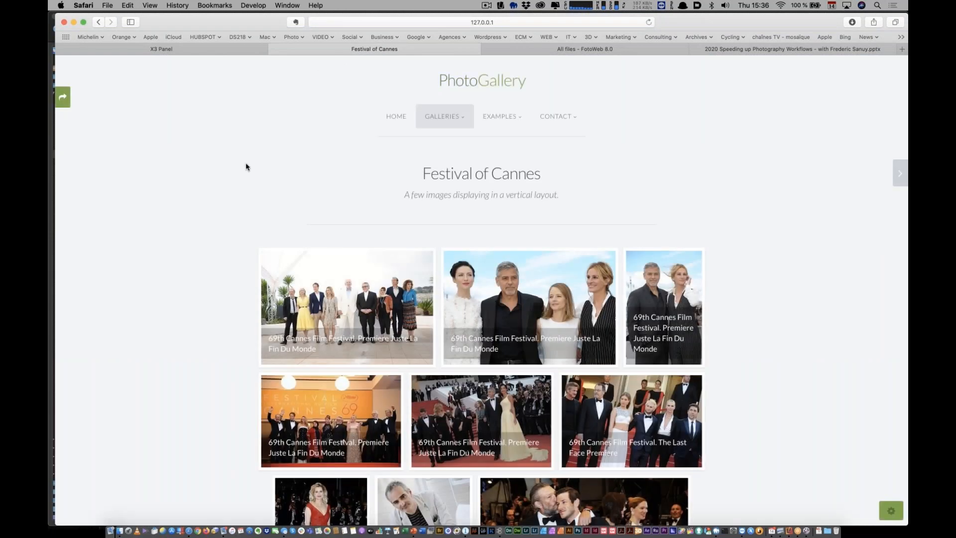
Open the first Cannes photo full size with its caption.
{"action": "scroll", "coordinate": [246, 163], "scroll_direction": "down", "scroll_amount": 1}
{"action": "scroll", "coordinate": [246, 166], "scroll_direction": "down", "scroll_amount": 5}
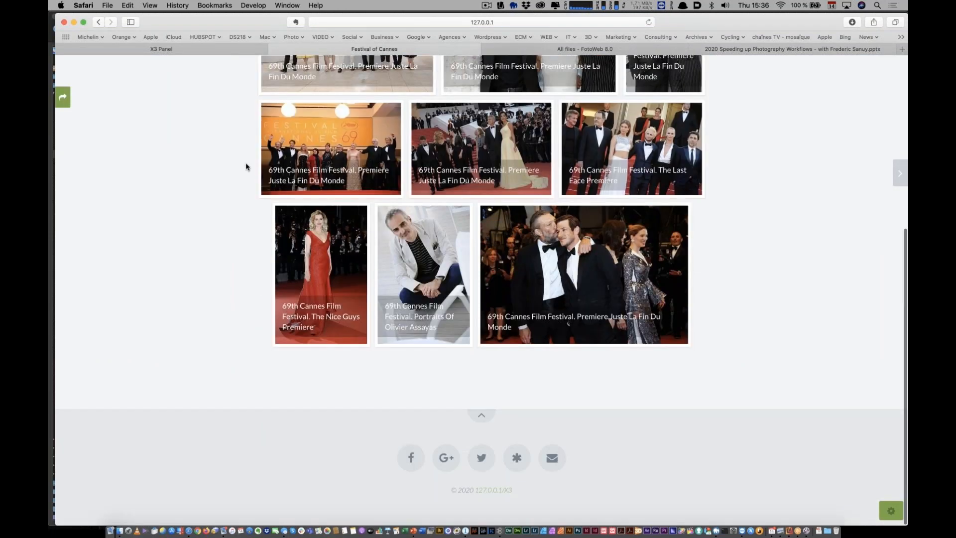
{"action": "scroll", "coordinate": [246, 167], "scroll_direction": "up", "scroll_amount": 3}
{"action": "left_click", "coordinate": [308, 155]}
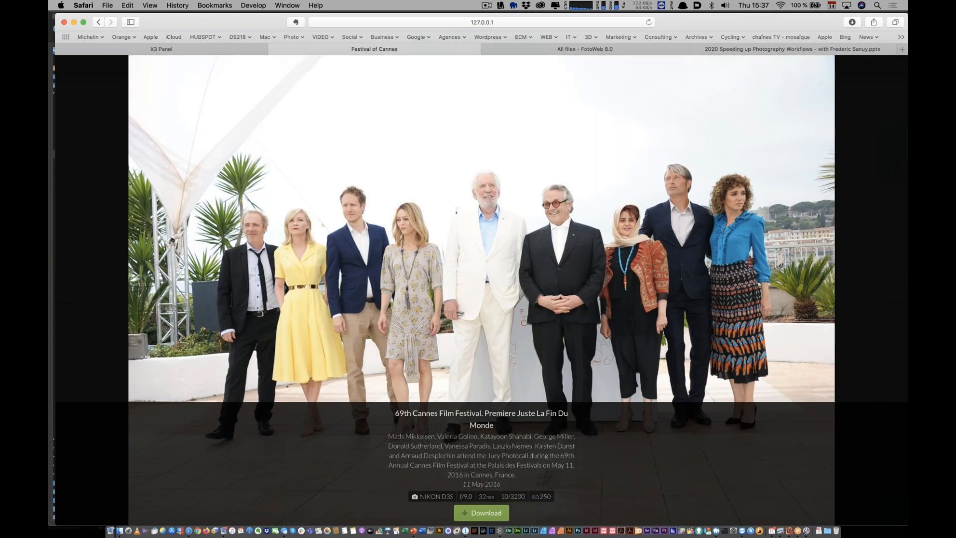
Step through the next two Cannes photos and captions, then close the lightbox.
{"action": "key", "text": "Right"}
{"action": "key", "text": "Right"}
{"action": "key", "text": "Right"}
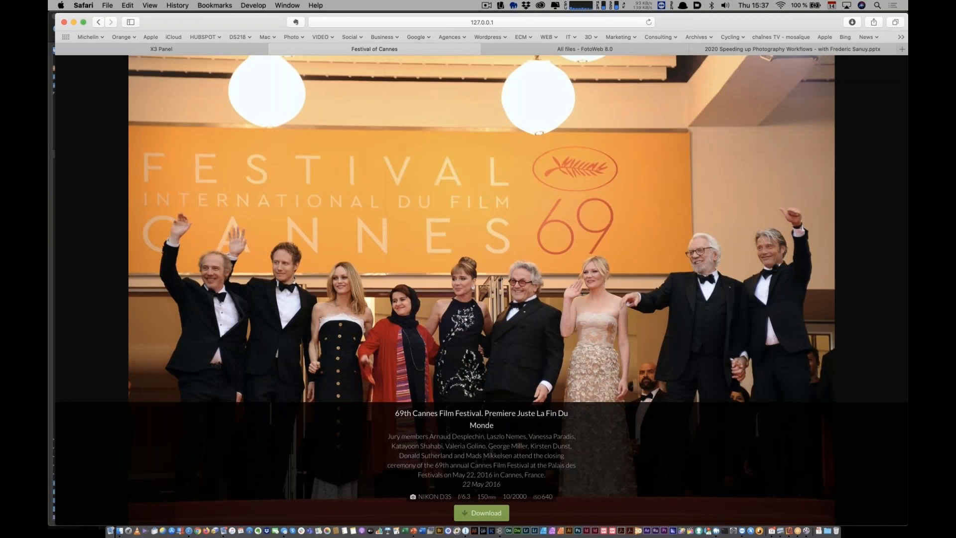
{"action": "key", "text": "Right"}
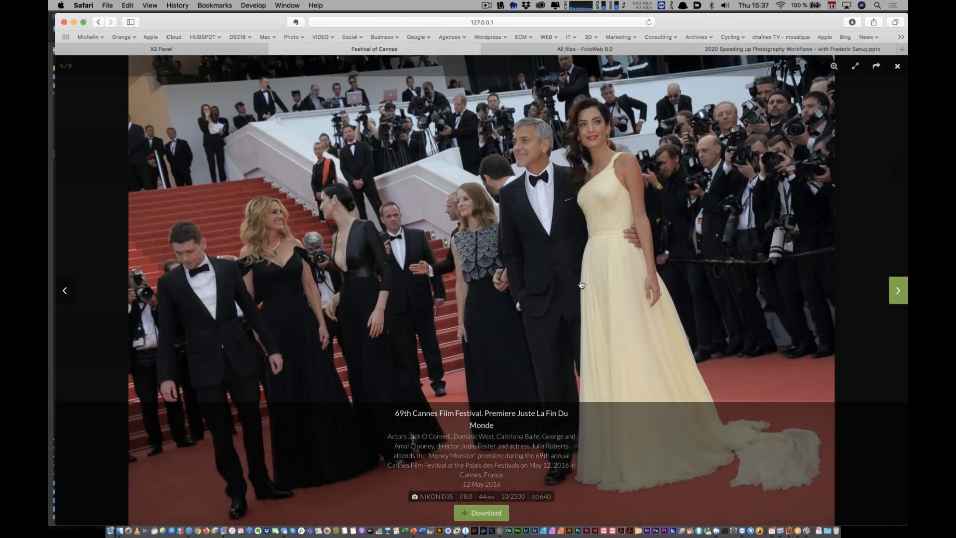
{"action": "scroll", "coordinate": [545, 179], "scroll_direction": "up", "scroll_amount": 3}
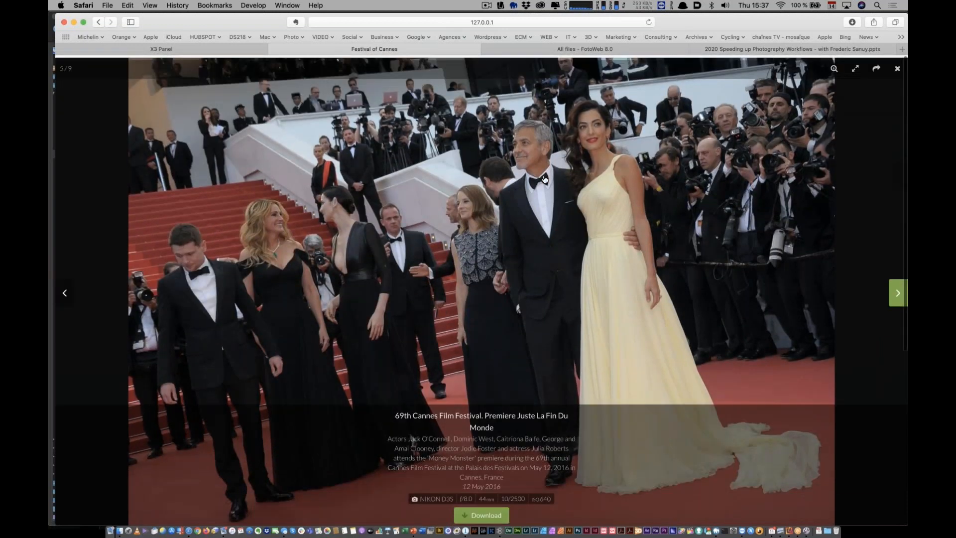
{"action": "key", "text": "Escape"}
{"action": "scroll", "coordinate": [624, 98], "scroll_direction": "down", "scroll_amount": 3}
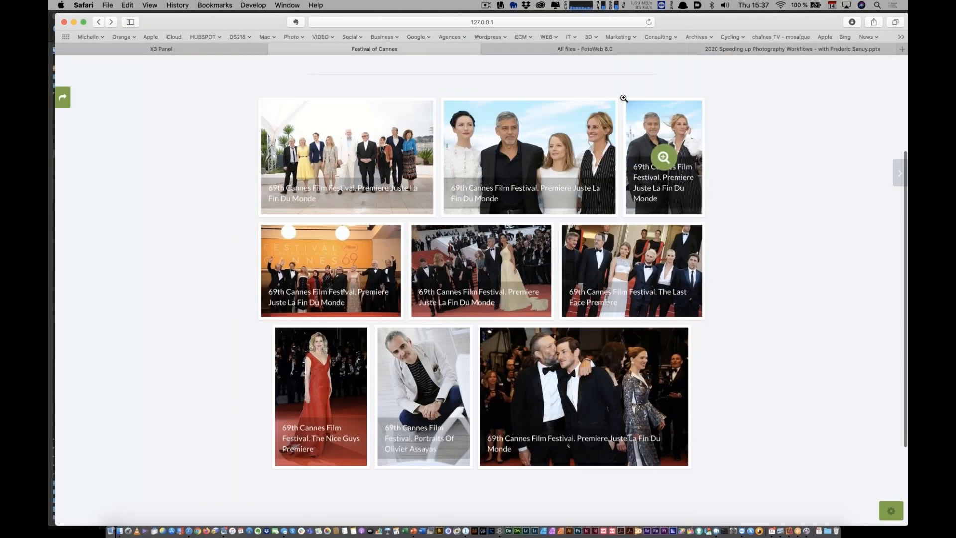
Go to the FotoWeb welcome page, open and close the upload panel, and return to FotoStation Pro.
{"action": "left_click", "coordinate": [622, 51]}
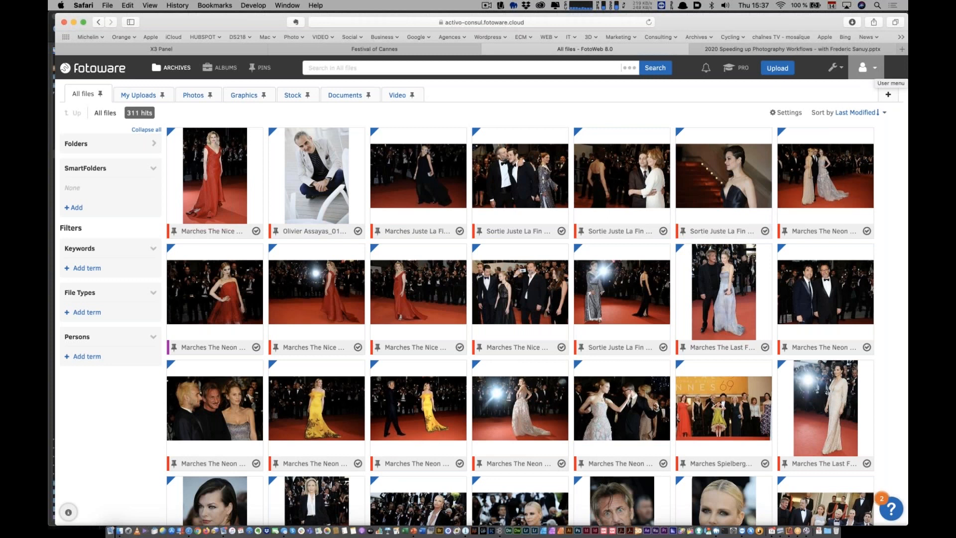
{"action": "left_click", "coordinate": [105, 74]}
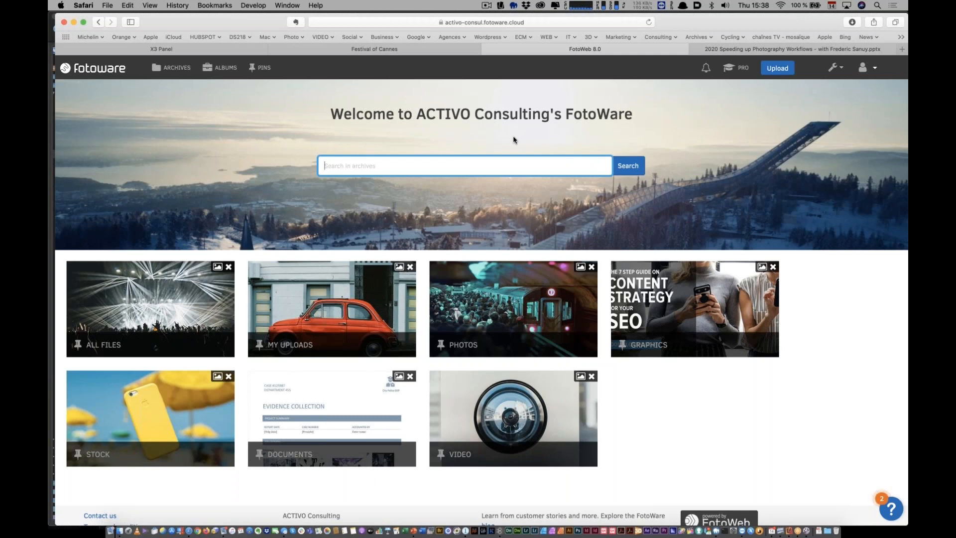
{"action": "left_click", "coordinate": [772, 68]}
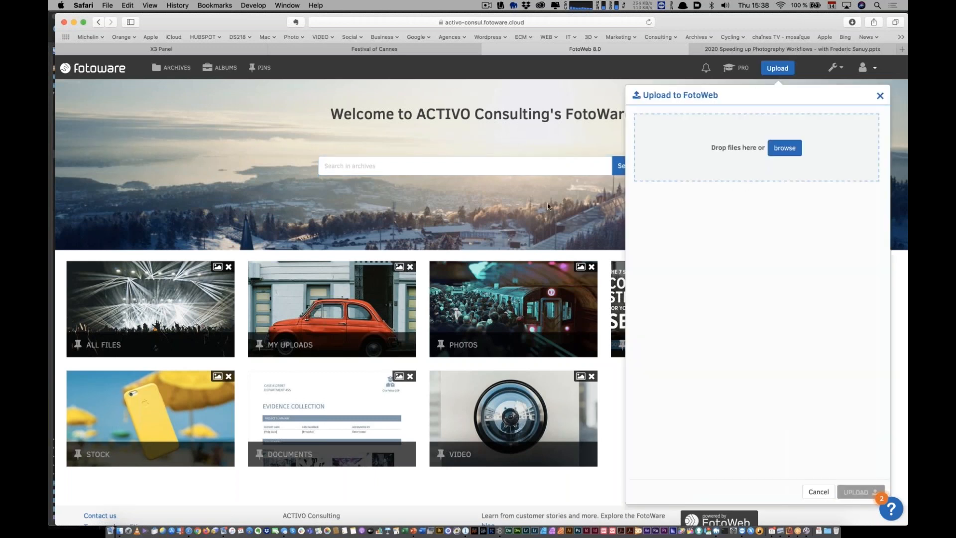
{"action": "left_click", "coordinate": [771, 70]}
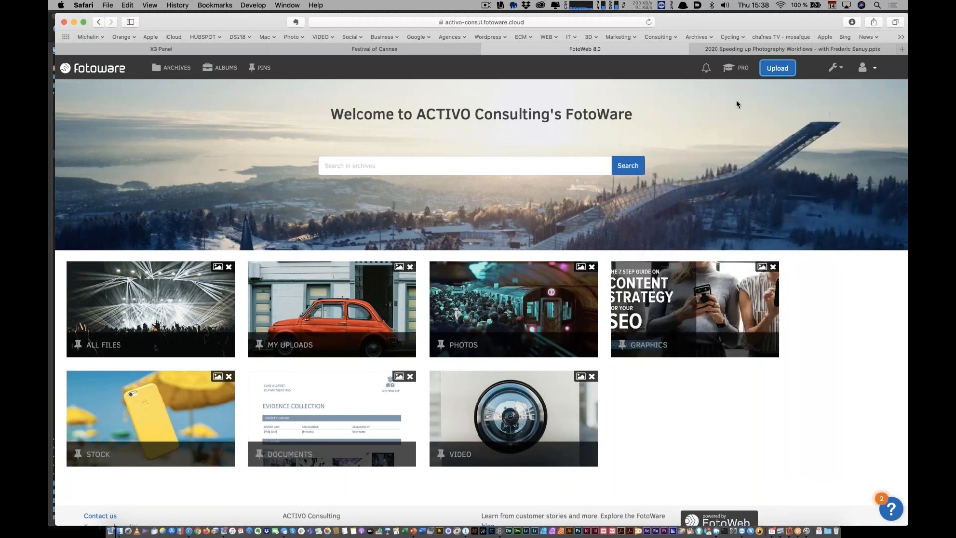
{"action": "key", "text": "super+Tab"}
{"action": "key", "text": "super+Tab"}
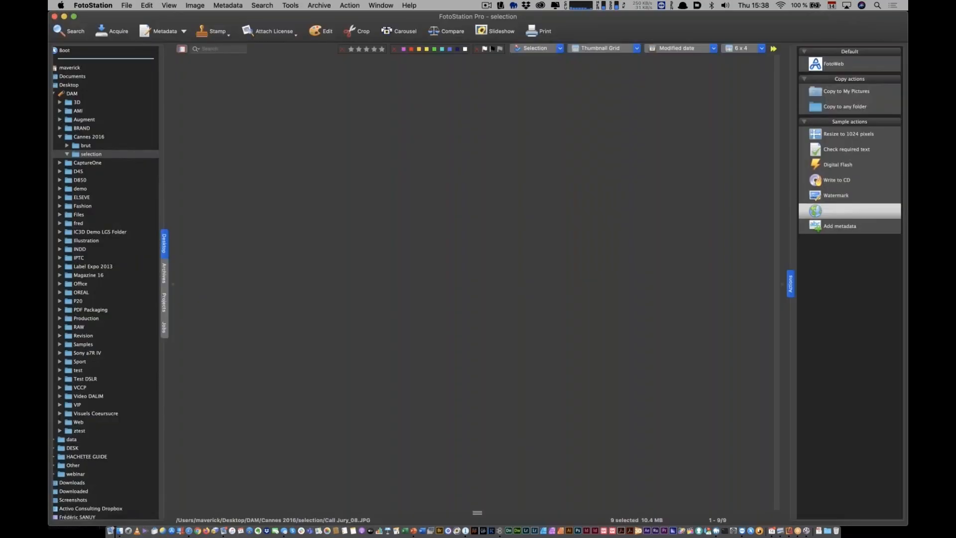
Select all nine photos in the Cannes 2016 selection folder and run the FotoWeb upload action.
{"action": "left_click", "coordinate": [121, 145]}
{"action": "left_click", "coordinate": [153, 151]}
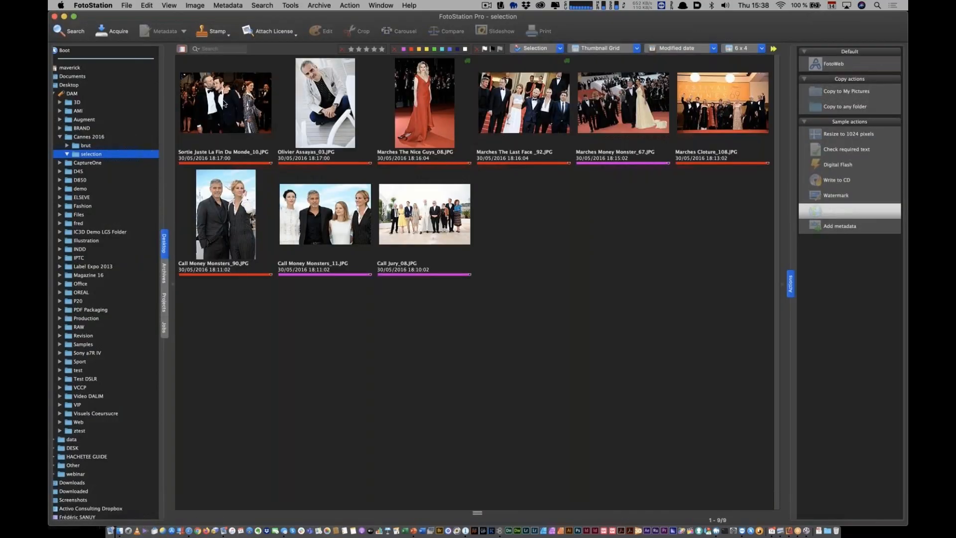
{"action": "left_click", "coordinate": [223, 103]}
{"action": "key", "text": "super+a"}
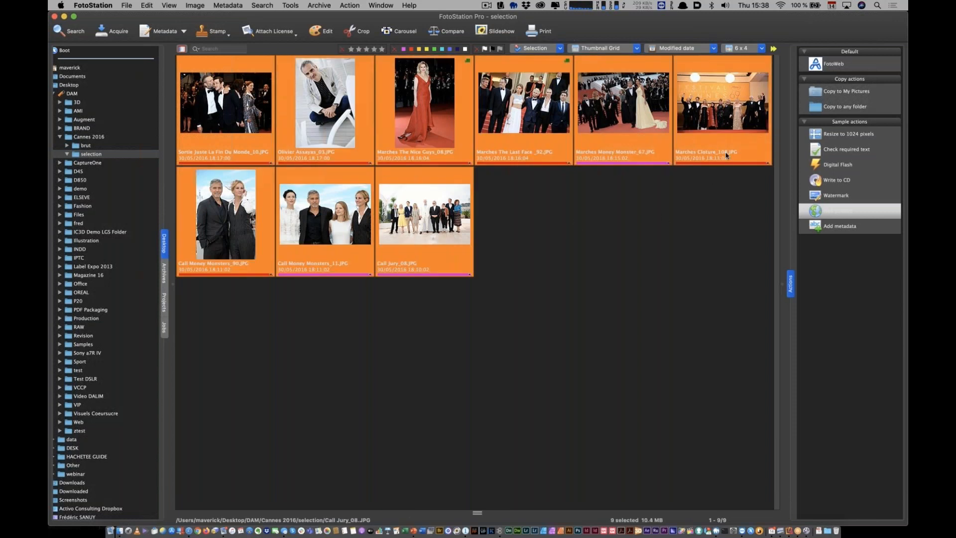
{"action": "left_click", "coordinate": [828, 59]}
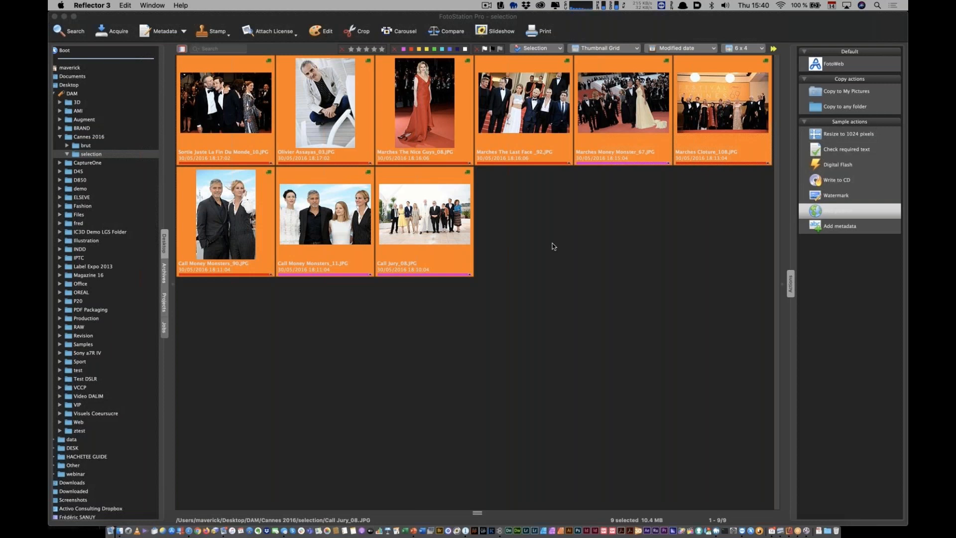
Switch to Safari and open the ALL FILES tile, listing Call Jury_08 (2).JPG and Olivier Assayas_03 among 321 files.
{"action": "key", "text": "super+Tab"}
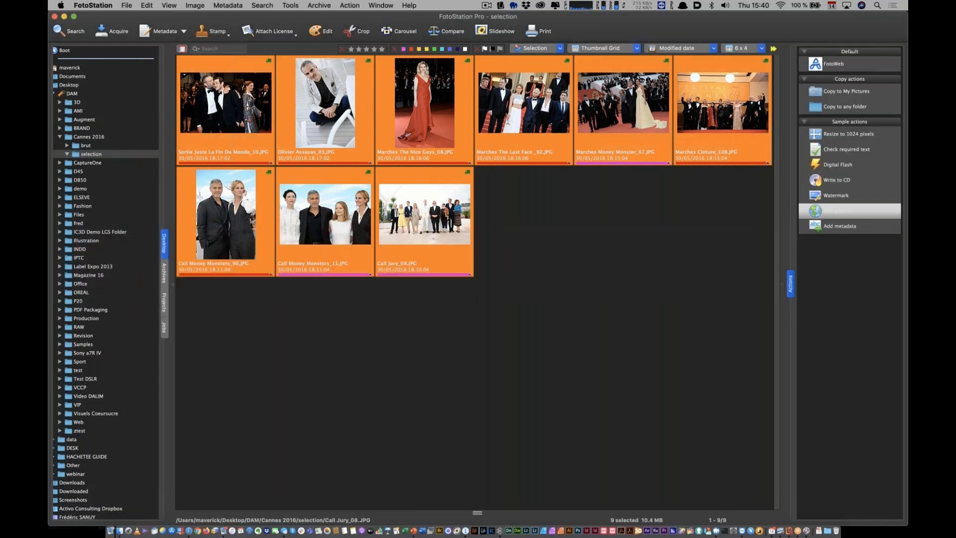
{"action": "key", "text": "super+Tab"}
{"action": "key", "text": "super+Tab"}
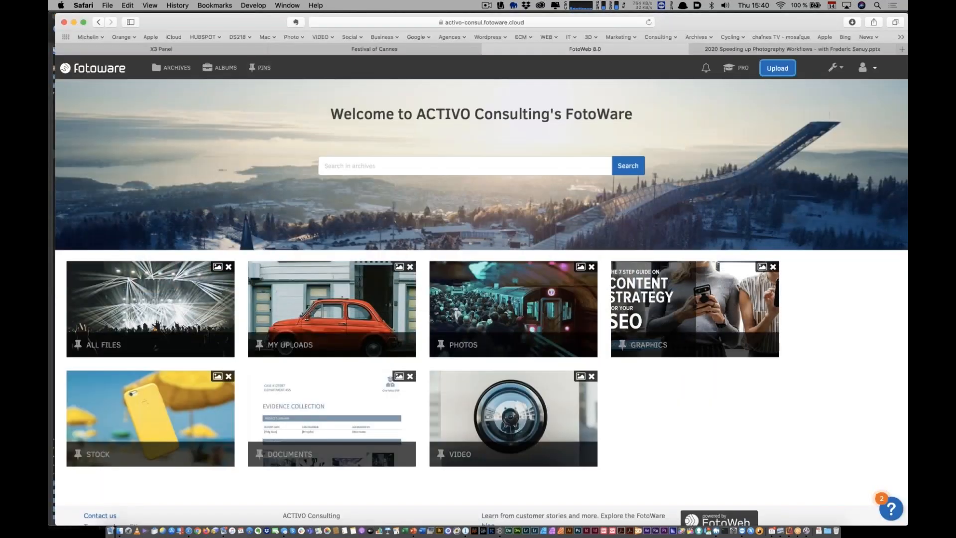
{"action": "left_click", "coordinate": [167, 297]}
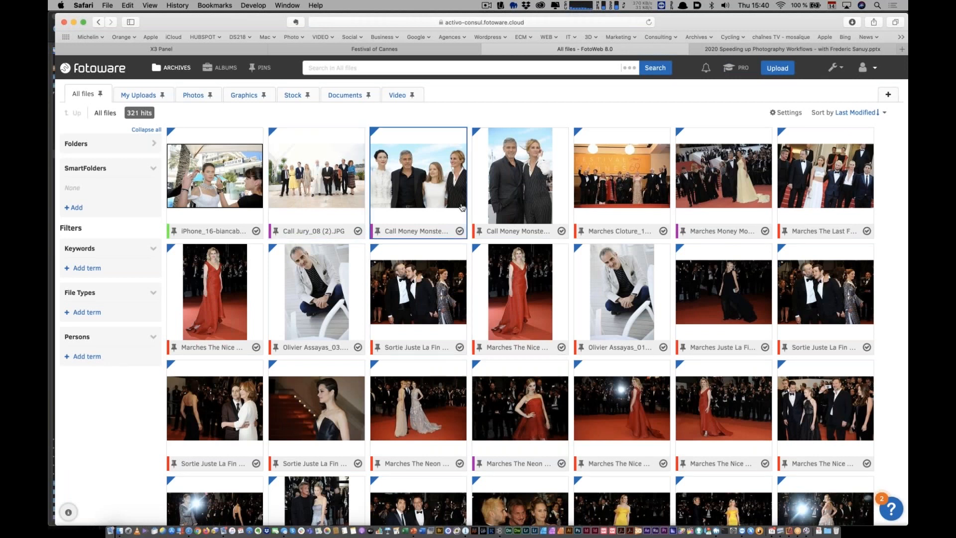
{"action": "mouse_move", "coordinate": [365, 220]}
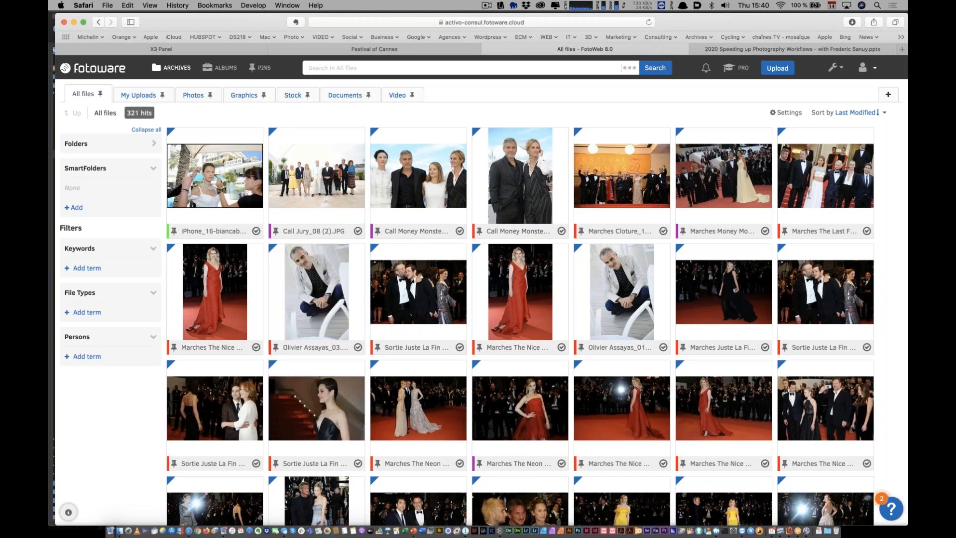
{"action": "left_click", "coordinate": [418, 175]}
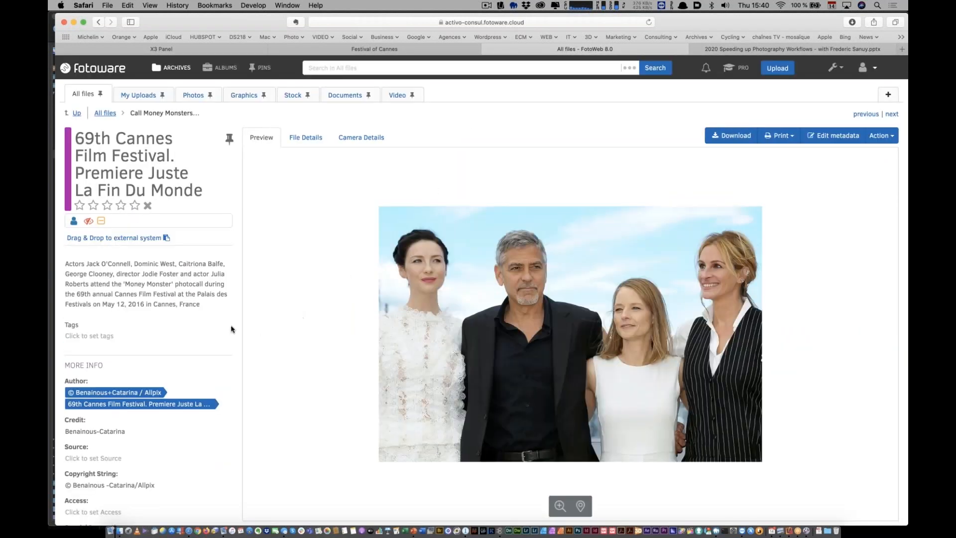
{"action": "scroll", "coordinate": [230, 327], "scroll_direction": "down", "scroll_amount": 1}
{"action": "scroll", "coordinate": [230, 327], "scroll_direction": "down", "scroll_amount": 10}
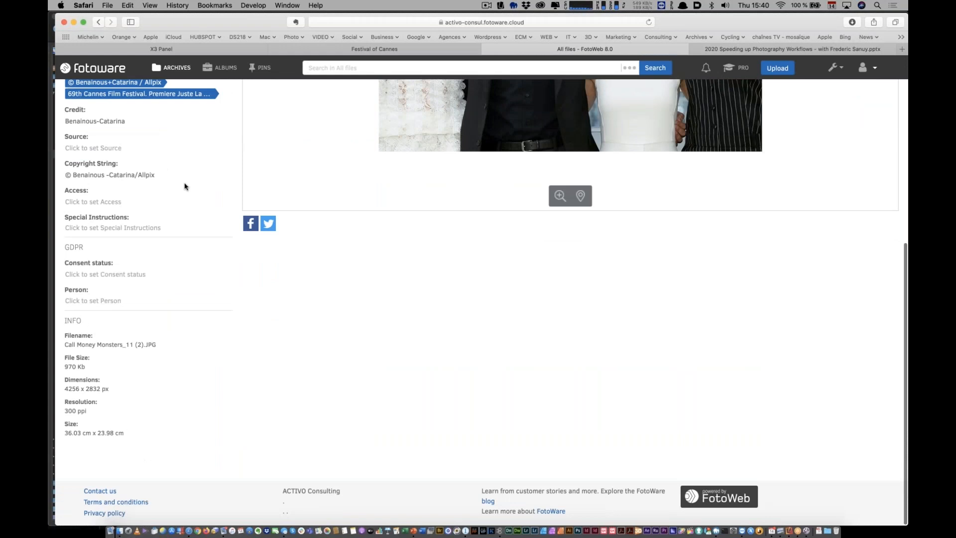
{"action": "scroll", "coordinate": [184, 187], "scroll_direction": "up", "scroll_amount": 10}
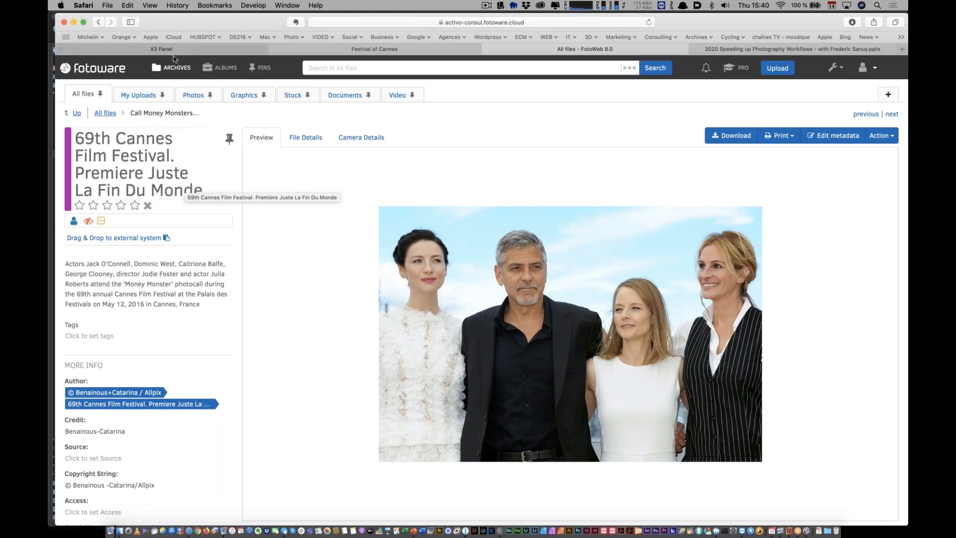
{"action": "left_click", "coordinate": [82, 94]}
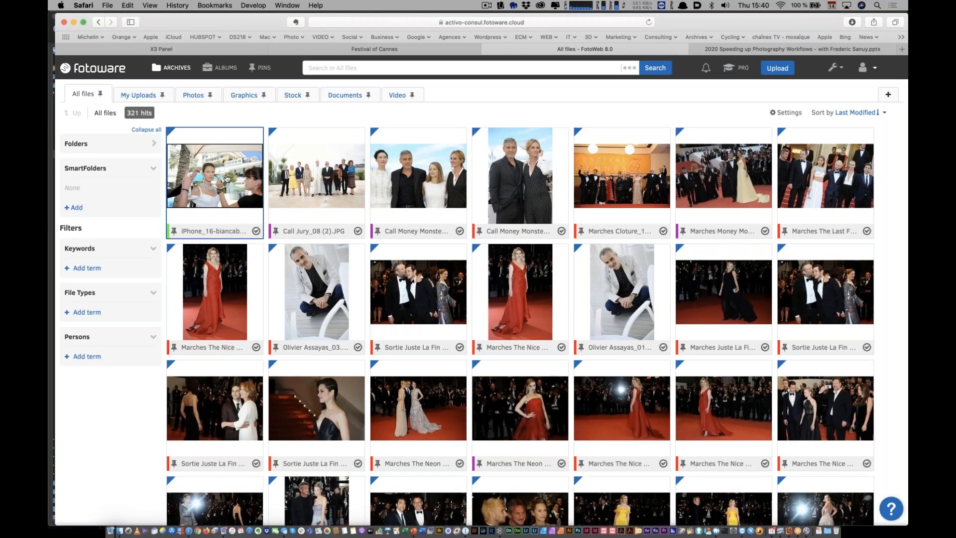
Open the newest image's details and scroll through its information.
{"action": "left_click", "coordinate": [227, 178]}
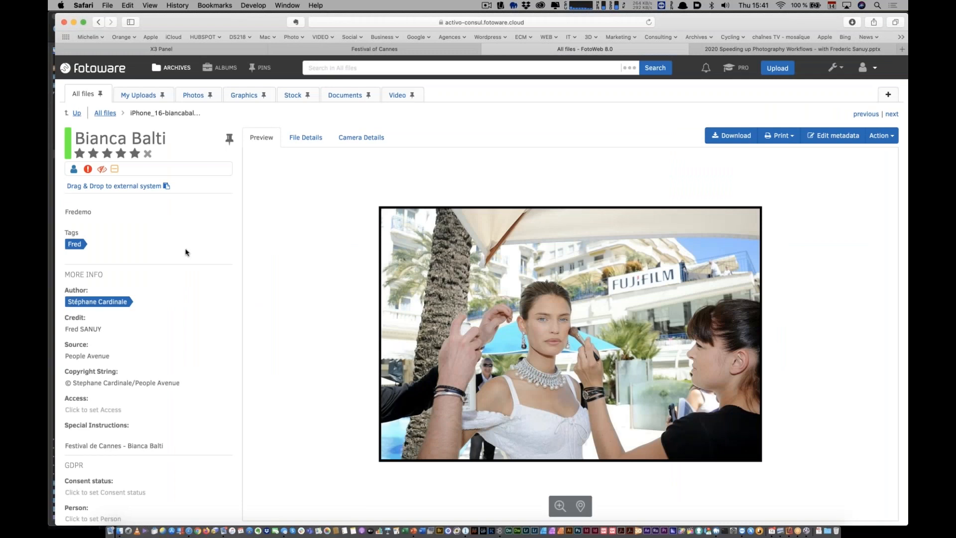
{"action": "scroll", "coordinate": [186, 254], "scroll_direction": "down", "scroll_amount": 3}
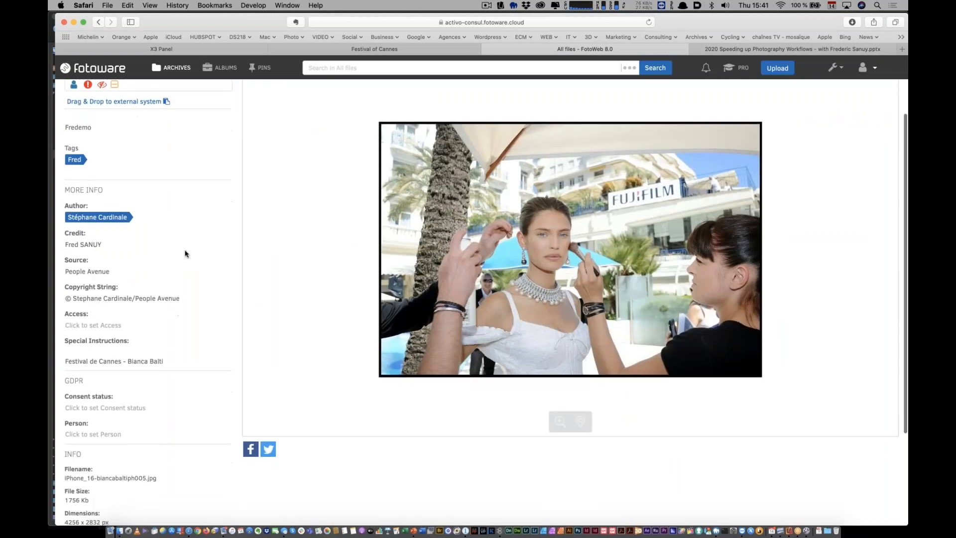
{"action": "scroll", "coordinate": [185, 254], "scroll_direction": "down", "scroll_amount": 3}
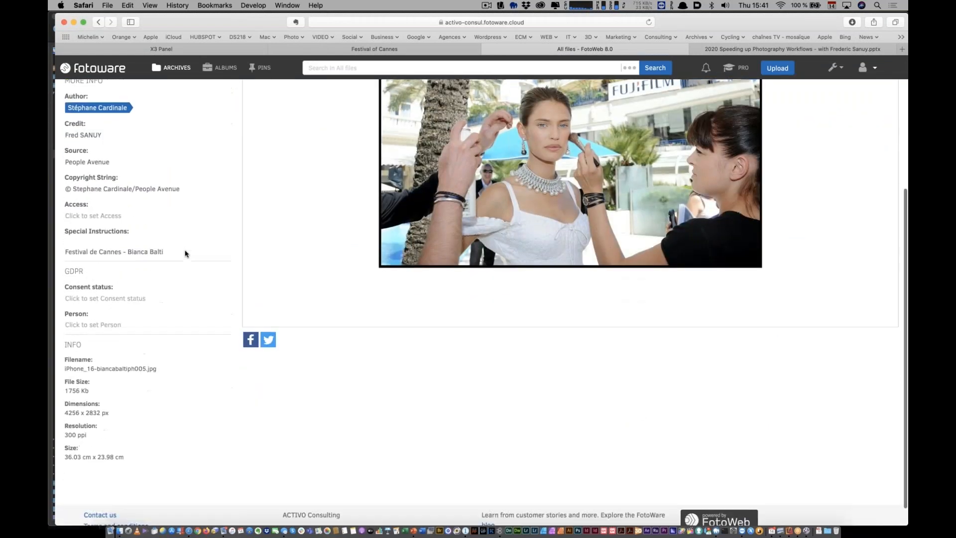
{"action": "scroll", "coordinate": [187, 254], "scroll_direction": "up", "scroll_amount": 10}
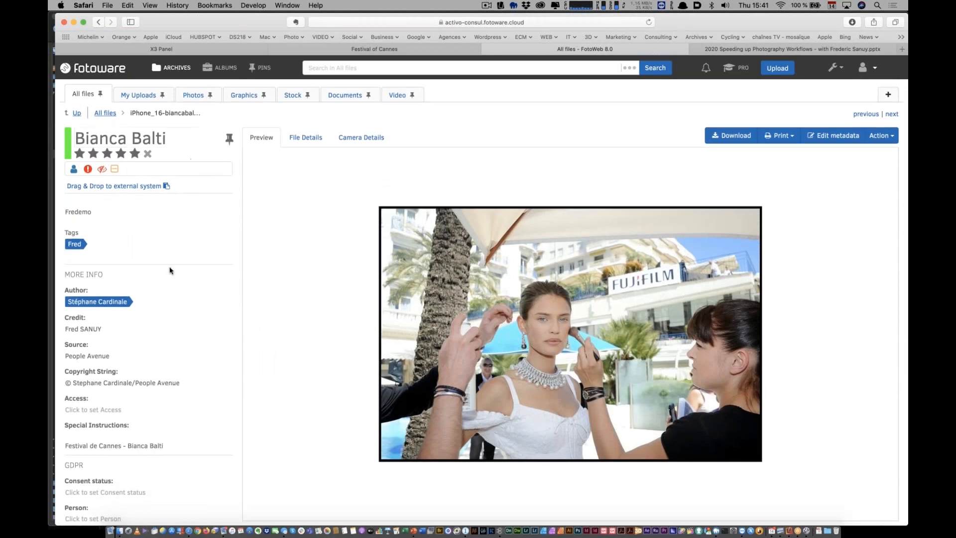
Check its download renditions and metadata editor, then go back to the All files archive.
{"action": "left_click", "coordinate": [747, 140]}
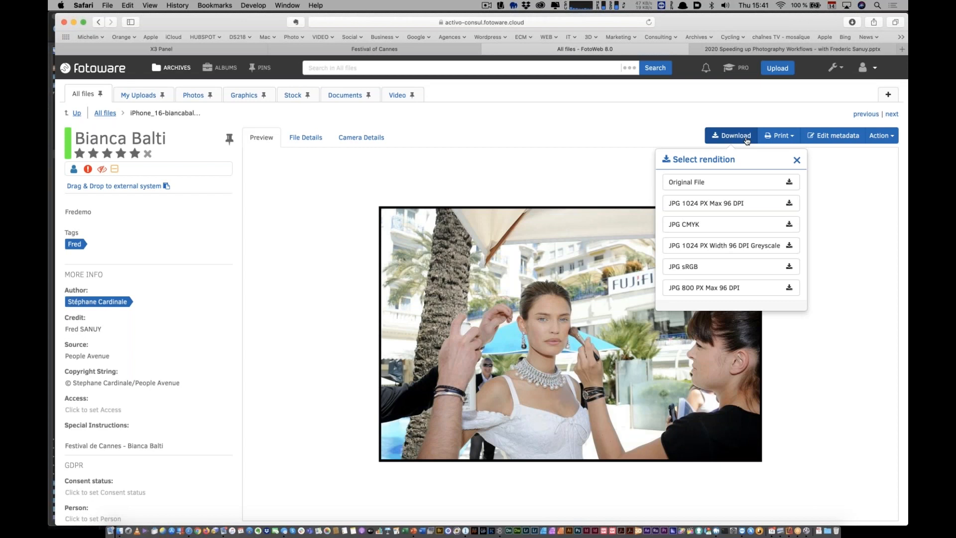
{"action": "left_click", "coordinate": [823, 136]}
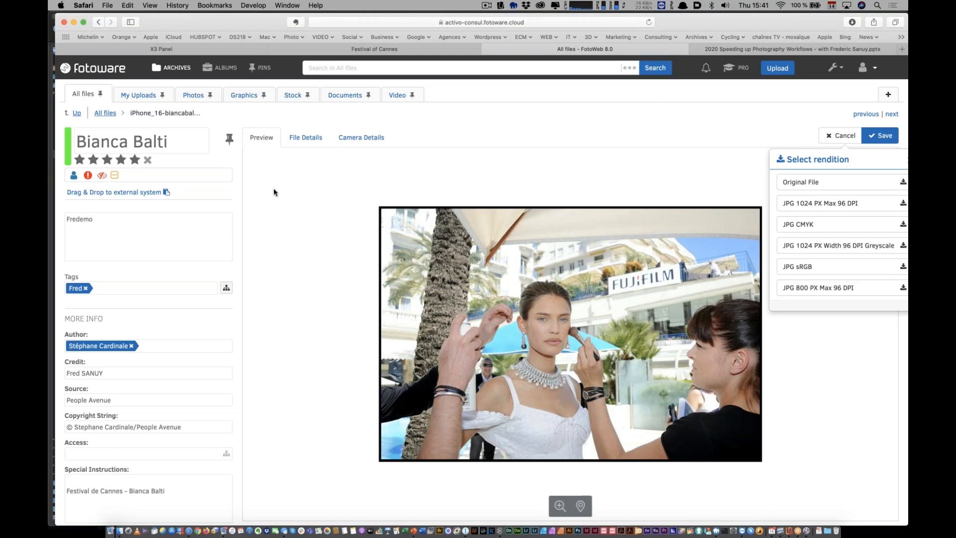
{"action": "left_click", "coordinate": [173, 80]}
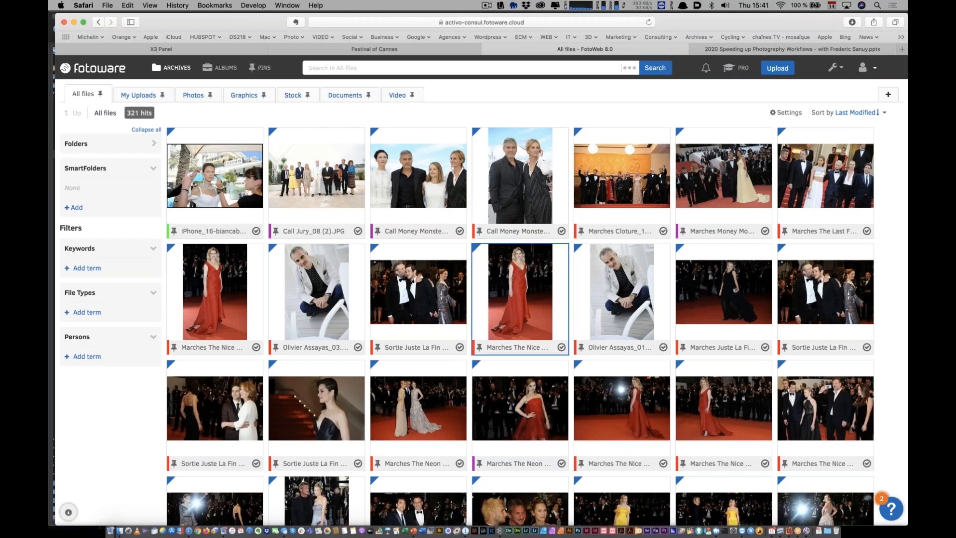
Search the archive for 'george' to list the 14 matching photos.
{"action": "scroll", "coordinate": [521, 299], "scroll_direction": "down", "scroll_amount": 15}
{"action": "scroll", "coordinate": [448, 249], "scroll_direction": "up", "scroll_amount": 15}
{"action": "left_click", "coordinate": [387, 70]}
{"action": "type", "text": "george"}
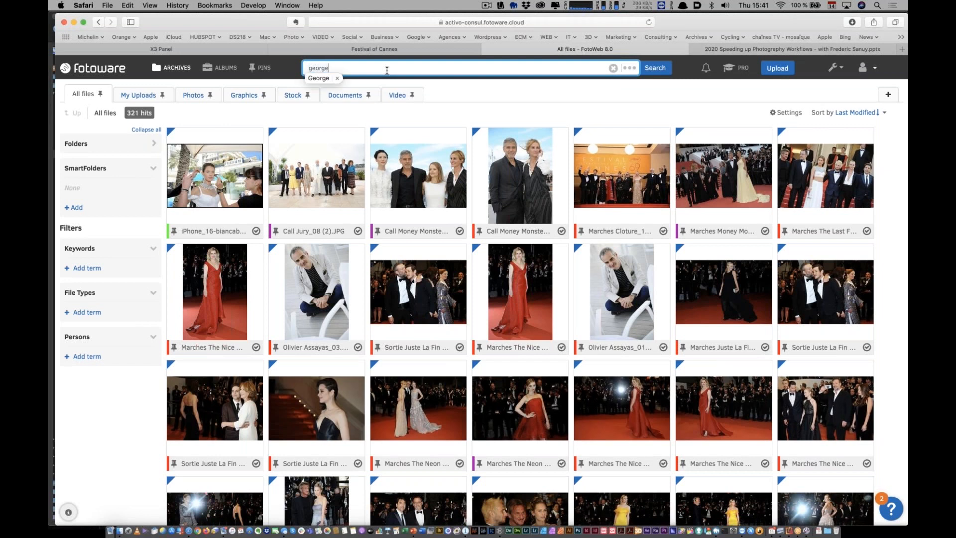
{"action": "key", "text": "Return"}
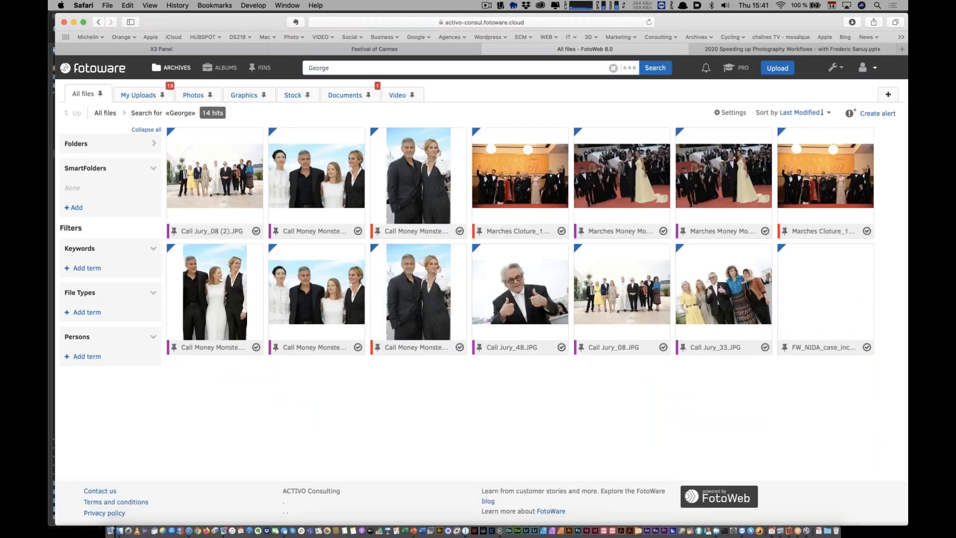
{"action": "mouse_move", "coordinate": [403, 213]}
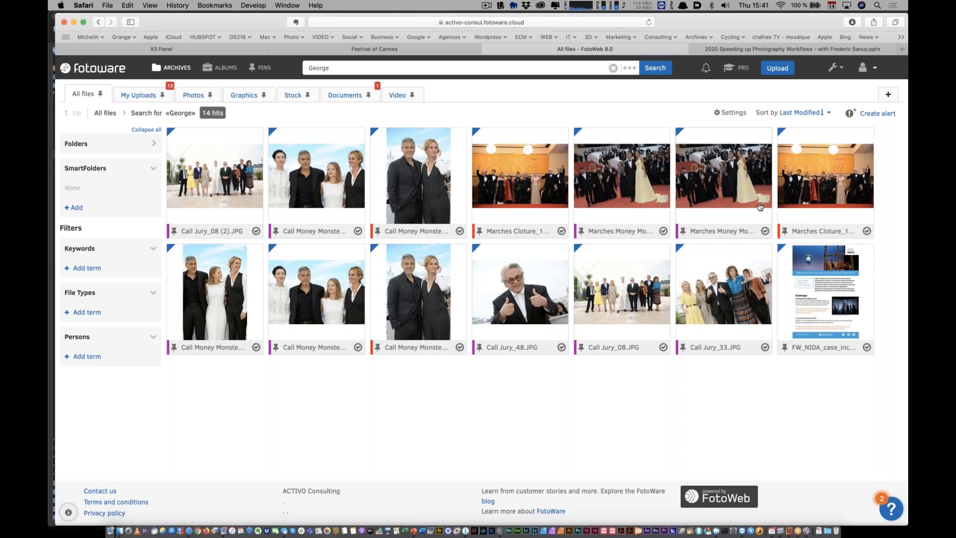
{"action": "key", "text": "super+Tab"}
{"action": "key", "text": "super+Tab"}
{"action": "key", "text": "super+Tab"}
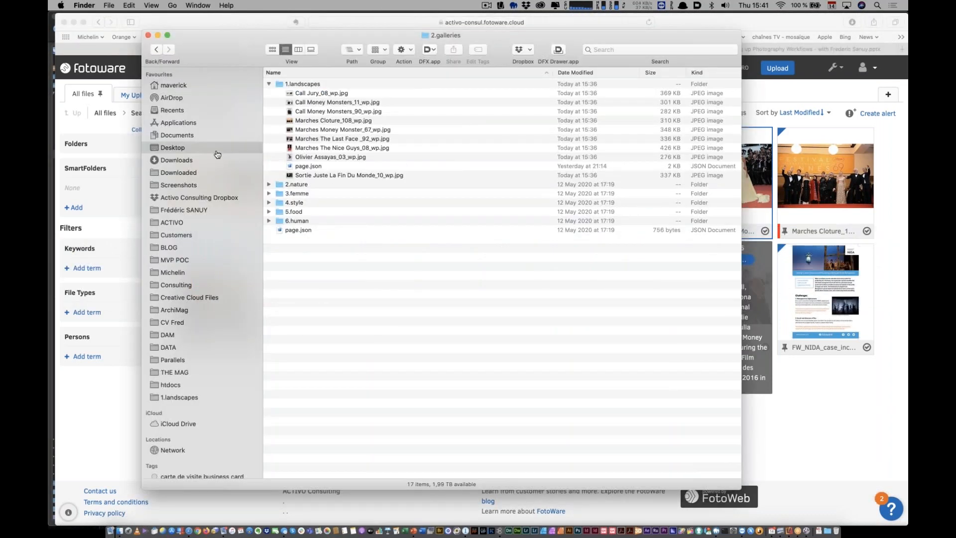
In Finder, open the Samples folder under Desktop > DAM.
{"action": "left_click", "coordinate": [217, 151]}
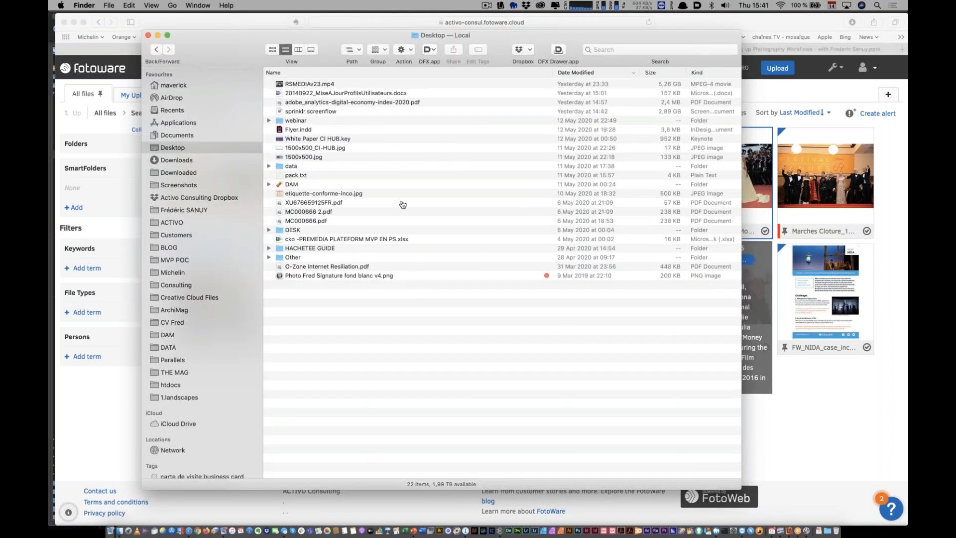
{"action": "left_click", "coordinate": [359, 186]}
{"action": "double_click", "coordinate": [380, 188]}
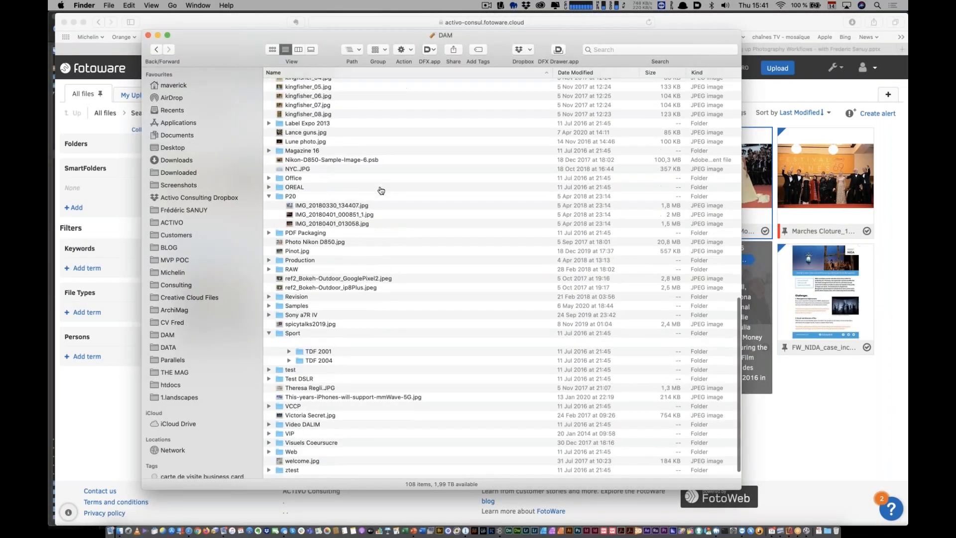
{"action": "key", "text": "s"}
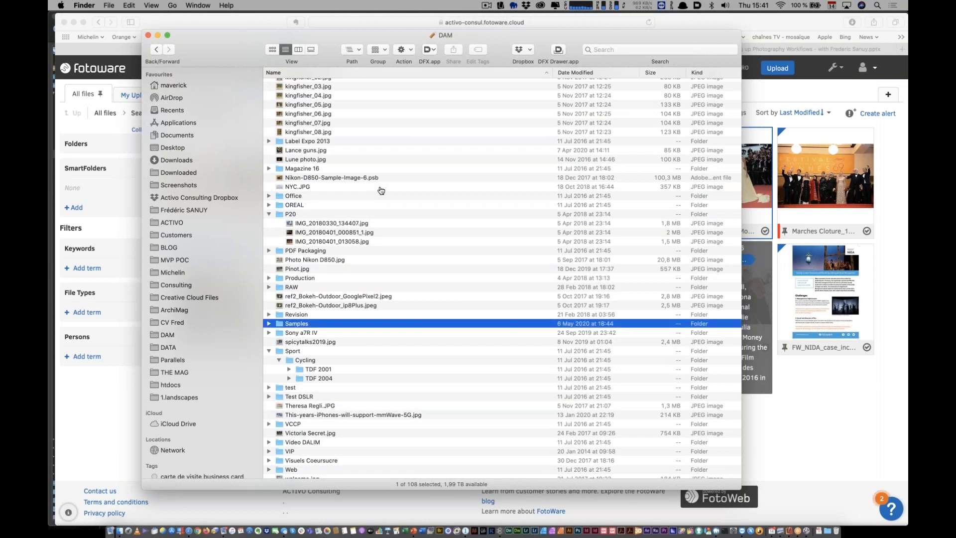
{"action": "key", "text": "super+o"}
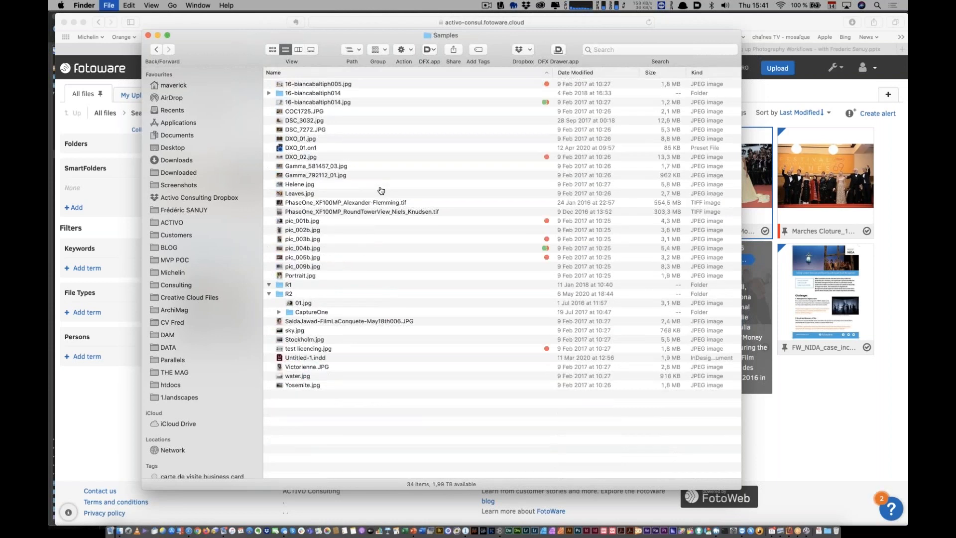
Quick Look Gamma_792112_01.jpg and the previous Gamma photo, then bring FotoWeb back to front.
{"action": "left_click", "coordinate": [315, 175]}
{"action": "key", "text": "space"}
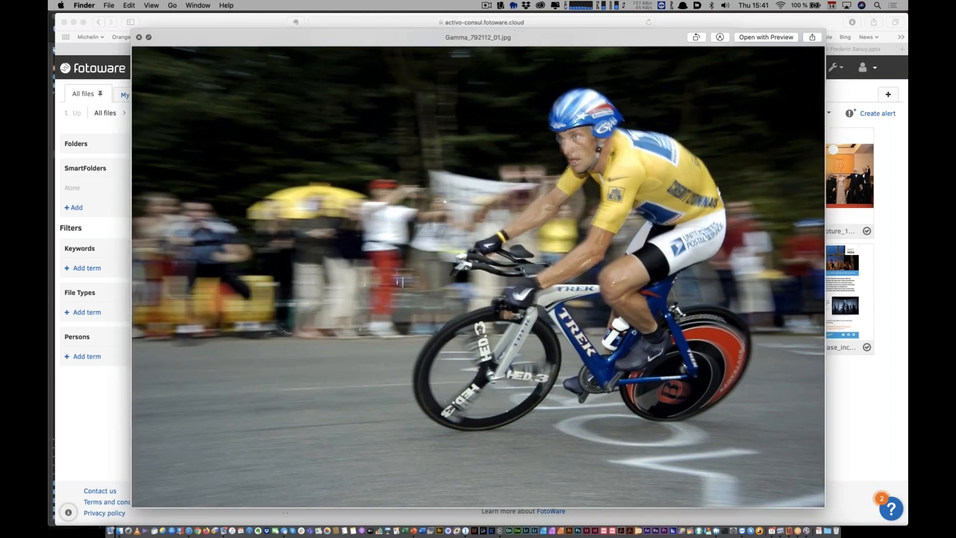
{"action": "key", "text": "Up"}
{"action": "key", "text": "space"}
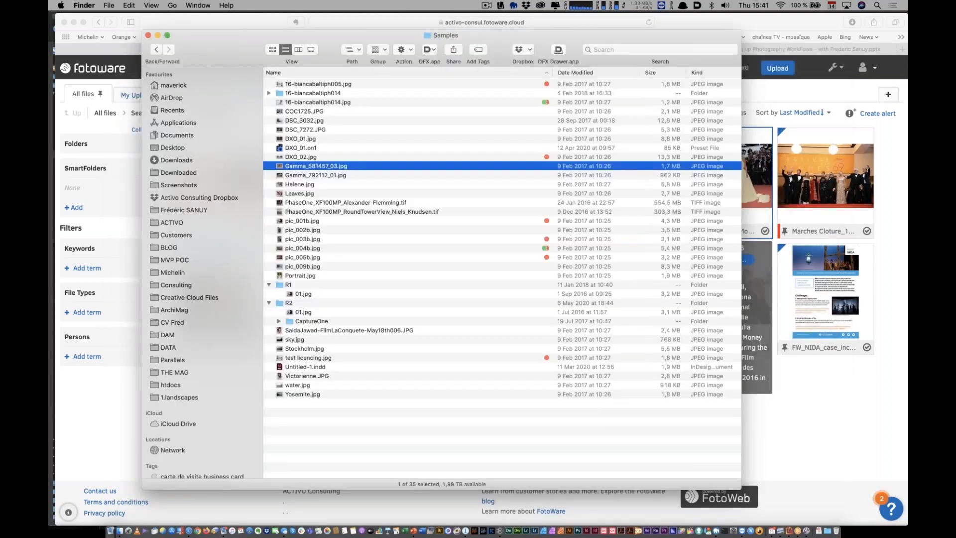
{"action": "left_click_drag", "start_coordinate": [245, 53], "coordinate": [229, 64]}
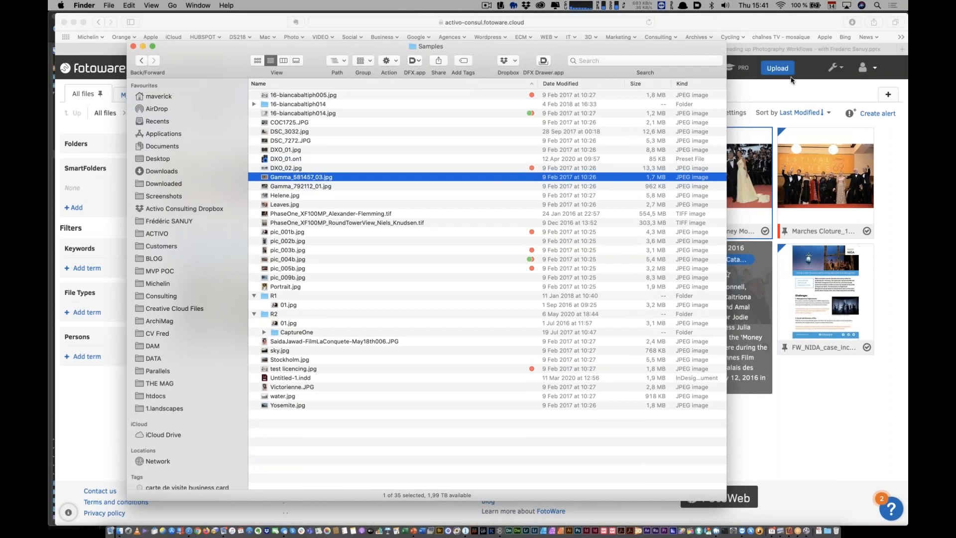
{"action": "left_click", "coordinate": [784, 73]}
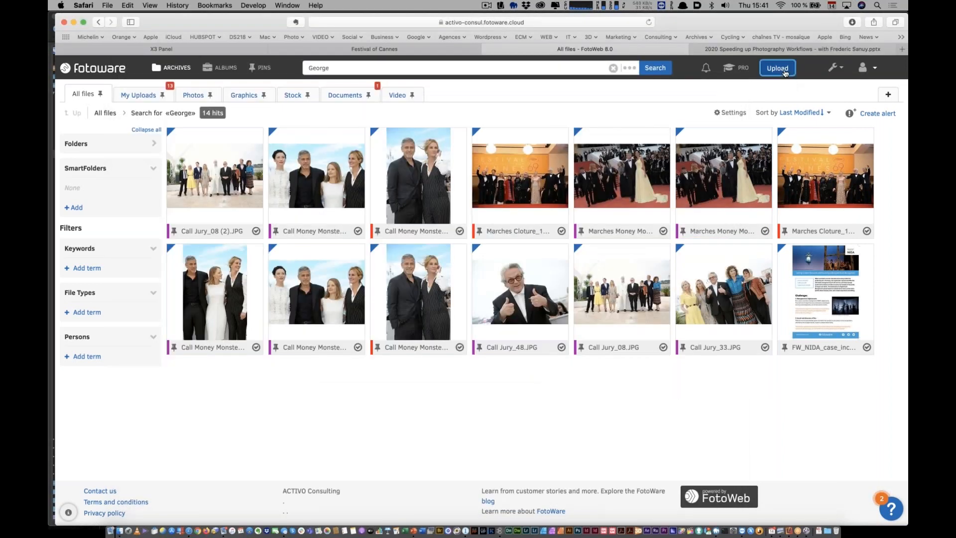
Drag Gamma_581457_03.jpg, Gamma_792112_01.jpg, pic_001b.jpg and pic_003b.jpg into FotoWeb's upload area.
{"action": "left_click", "coordinate": [784, 72]}
{"action": "key", "text": "super+Tab"}
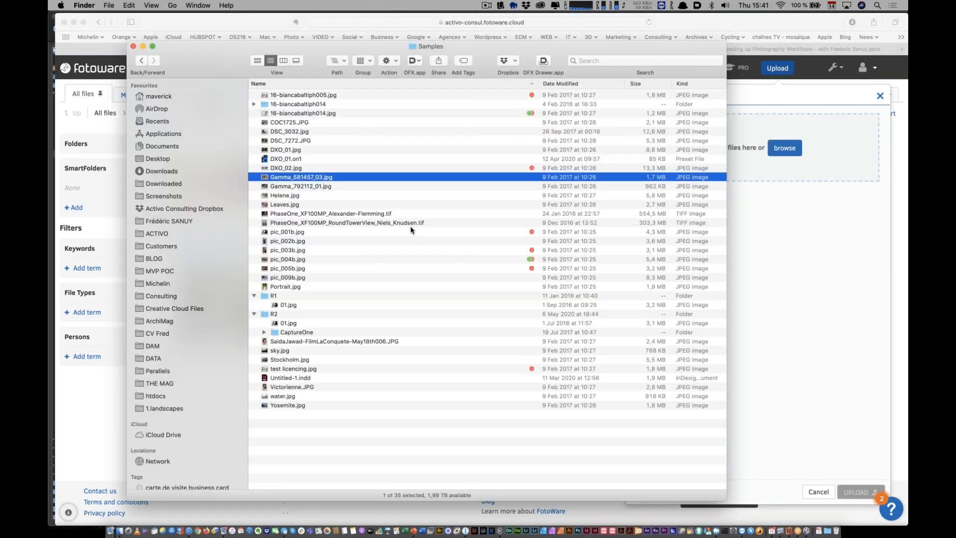
{"action": "left_click", "coordinate": [319, 187], "text": "super"}
{"action": "left_click", "coordinate": [320, 252], "text": "super"}
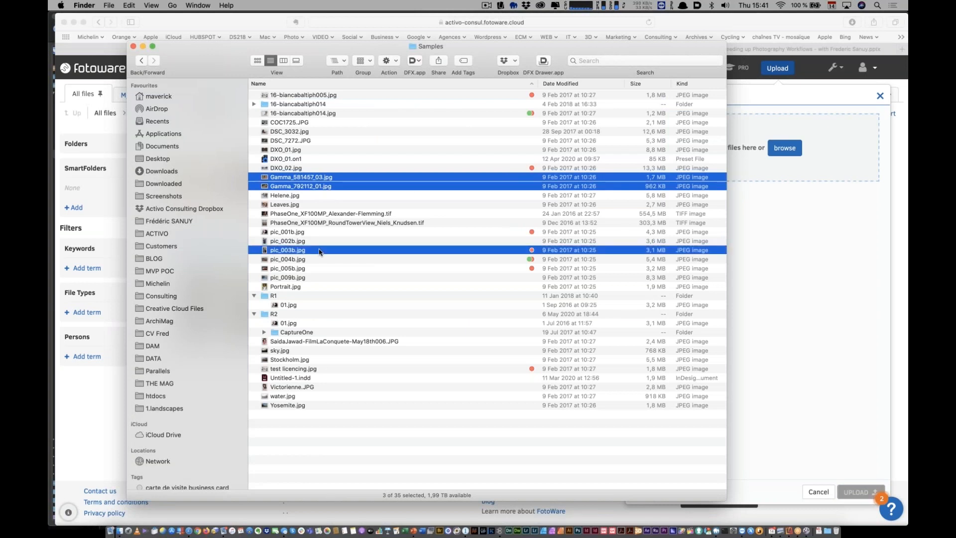
{"action": "left_click", "coordinate": [306, 232], "text": "super"}
{"action": "left_click_drag", "start_coordinate": [306, 232], "coordinate": [742, 161]}
{"action": "left_click", "coordinate": [844, 204]}
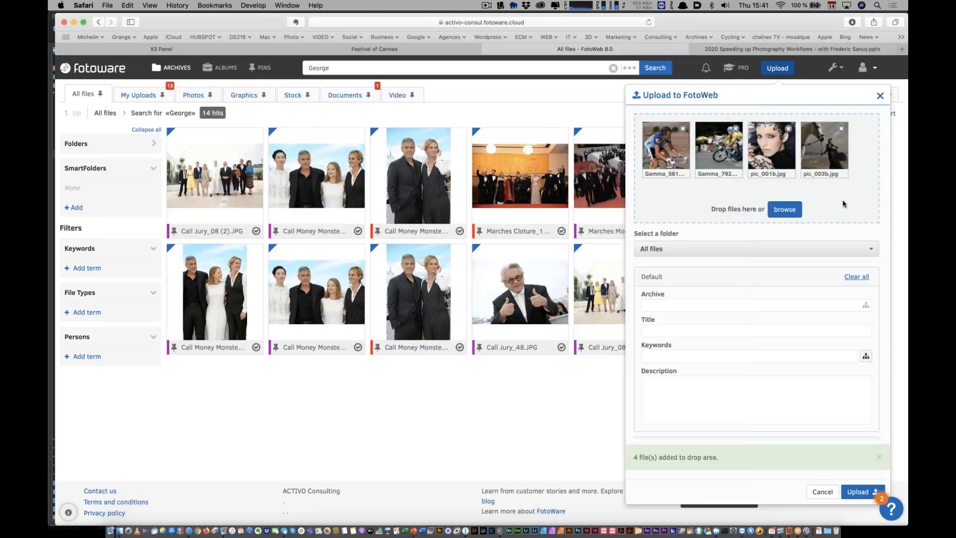
{"action": "scroll", "coordinate": [843, 203], "scroll_direction": "down", "scroll_amount": 6}
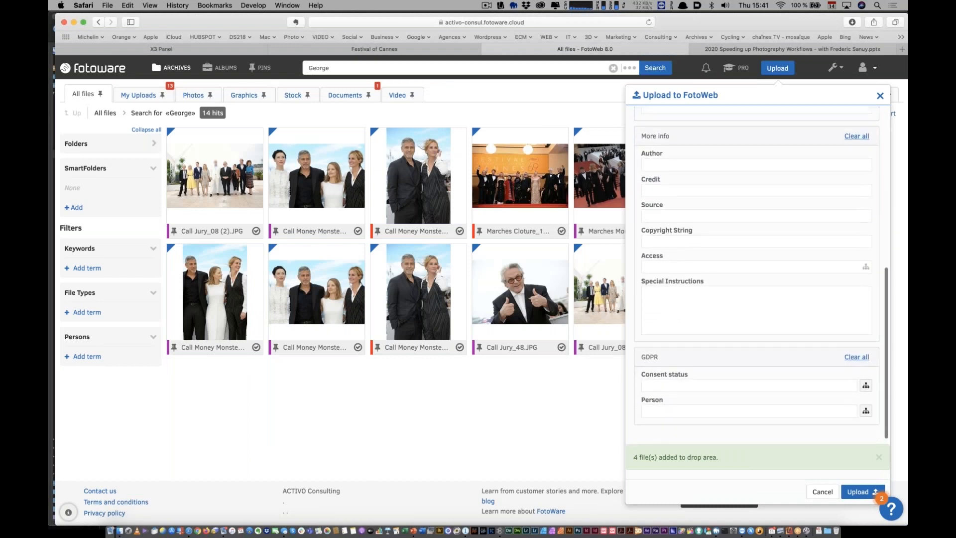
{"action": "scroll", "coordinate": [757, 278], "scroll_direction": "up", "scroll_amount": 6}
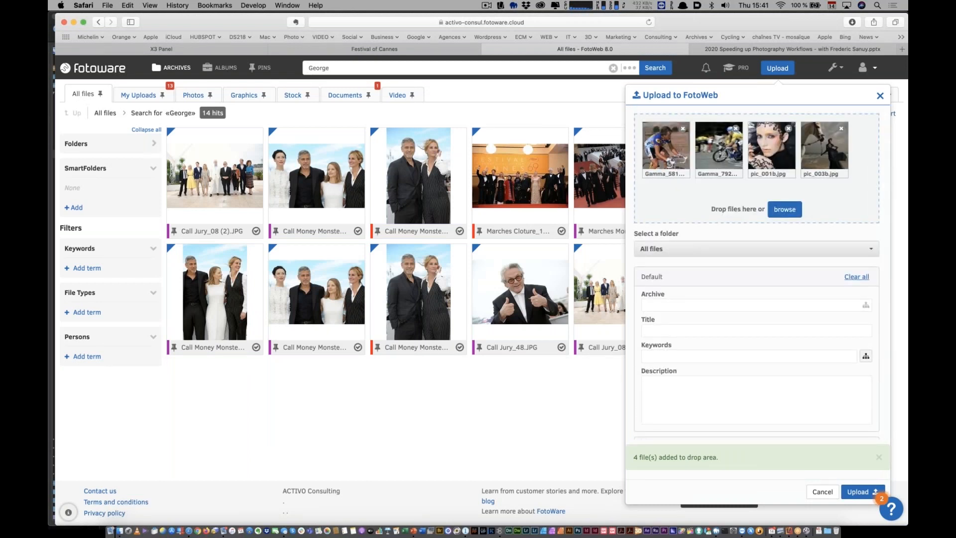
{"action": "scroll", "coordinate": [756, 278], "scroll_direction": "down", "scroll_amount": 6}
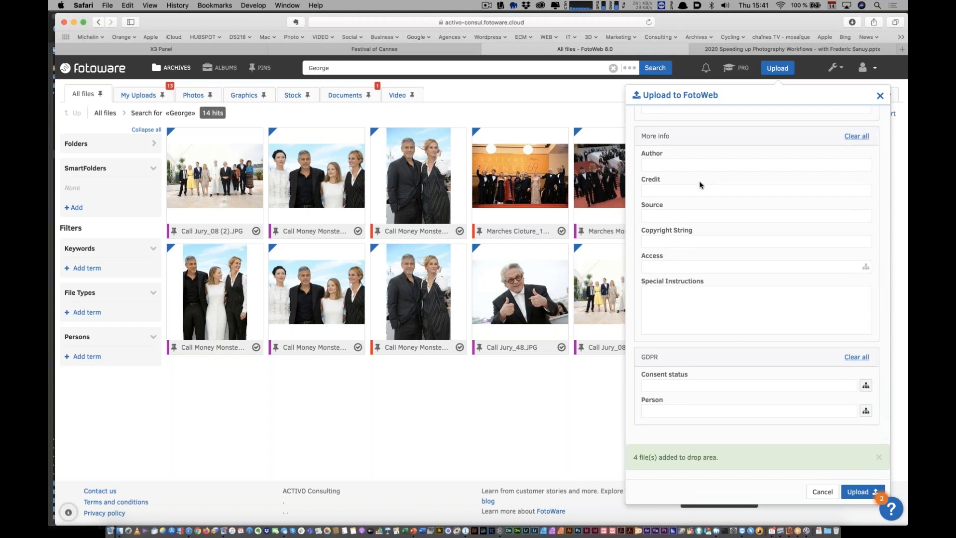
{"action": "scroll", "coordinate": [687, 185], "scroll_direction": "up", "scroll_amount": 2}
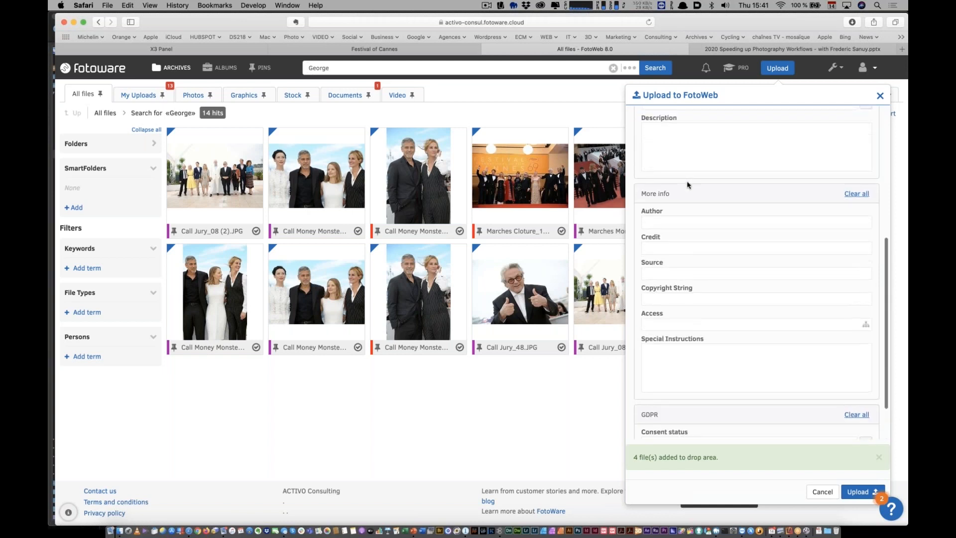
Enter description 'Picture illustration' and the photographer's © credit, then upload the four images.
{"action": "left_click", "coordinate": [691, 147]}
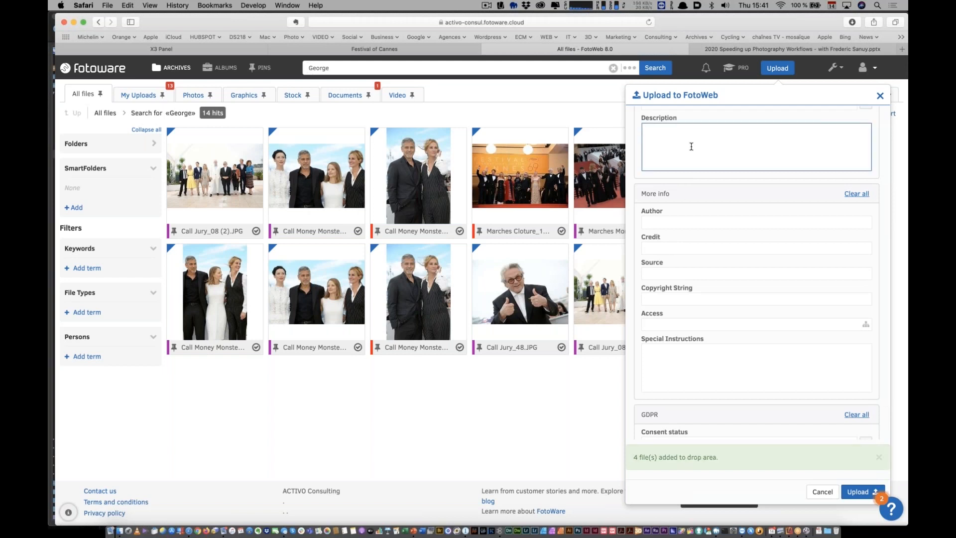
{"action": "type", "text": "Picture"}
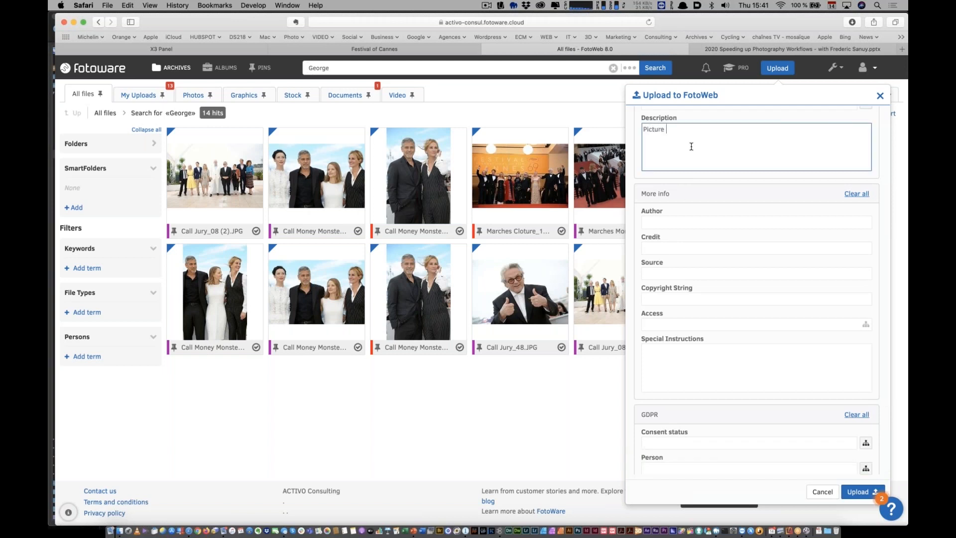
{"action": "type", "text": " illustration"}
{"action": "left_click", "coordinate": [667, 247]}
{"action": "type", "text": "© "}
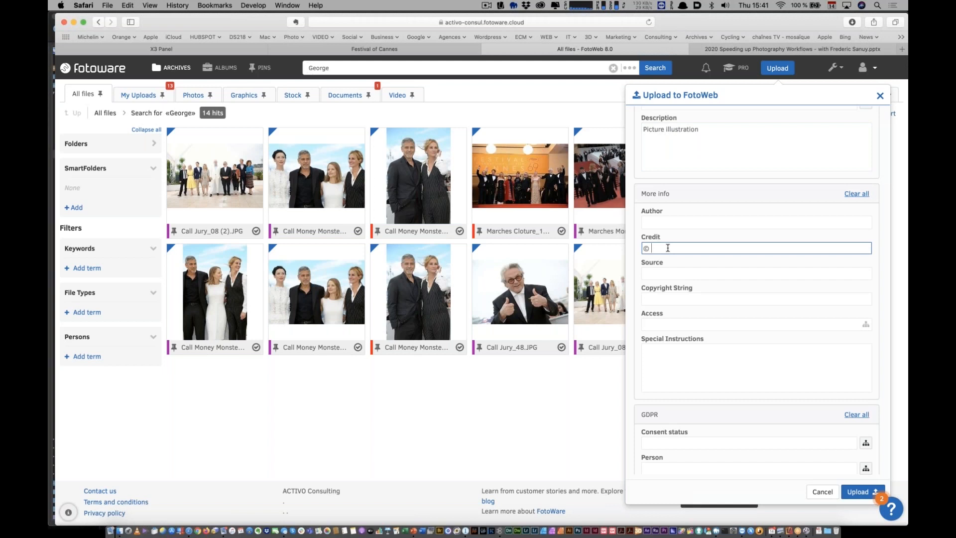
{"action": "type", "text": "F.SANUY"}
{"action": "scroll", "coordinate": [688, 315], "scroll_direction": "down", "scroll_amount": 1}
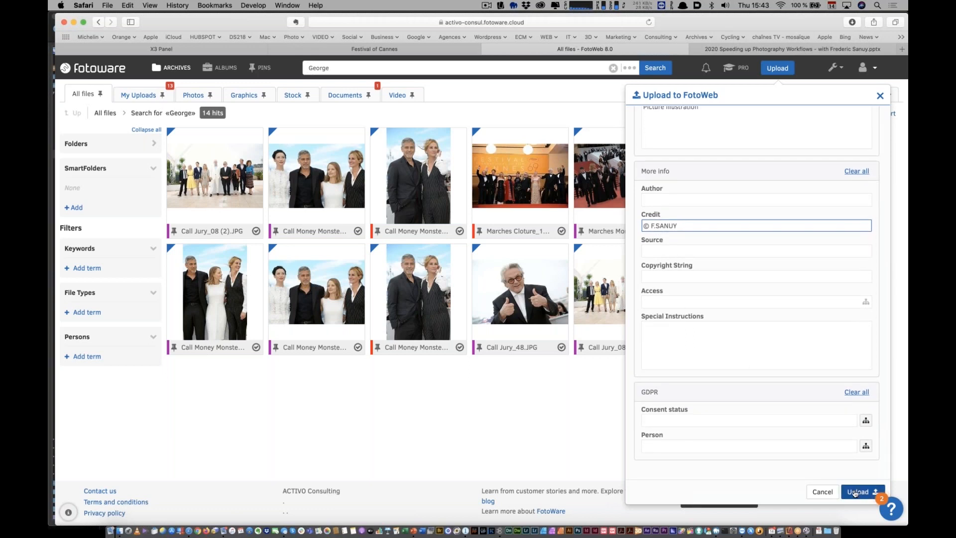
{"action": "left_click", "coordinate": [855, 491]}
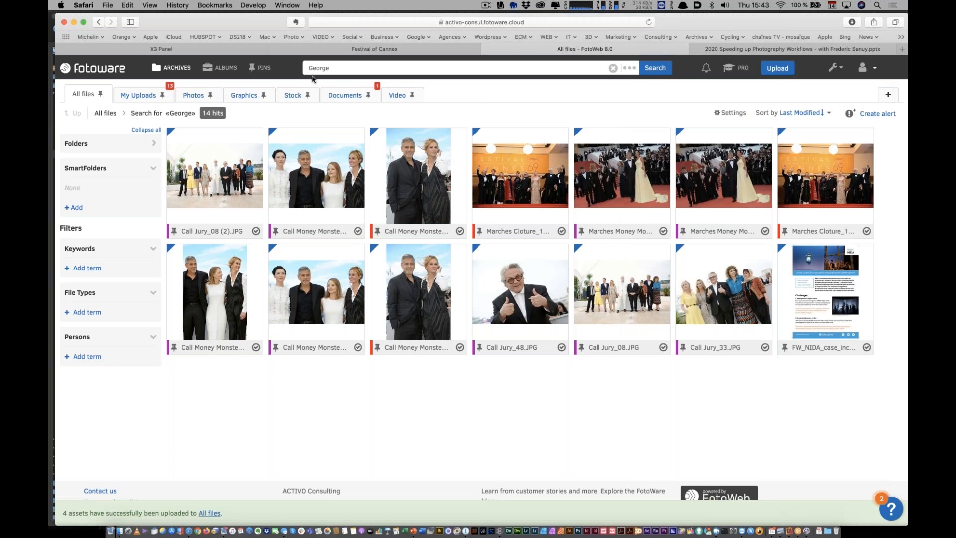
Clear the George search to show all 325 files and open the new Gamma cycling upload.
{"action": "left_click", "coordinate": [331, 70]}
{"action": "key", "text": "BackSpace"}
{"action": "key", "text": "Return"}
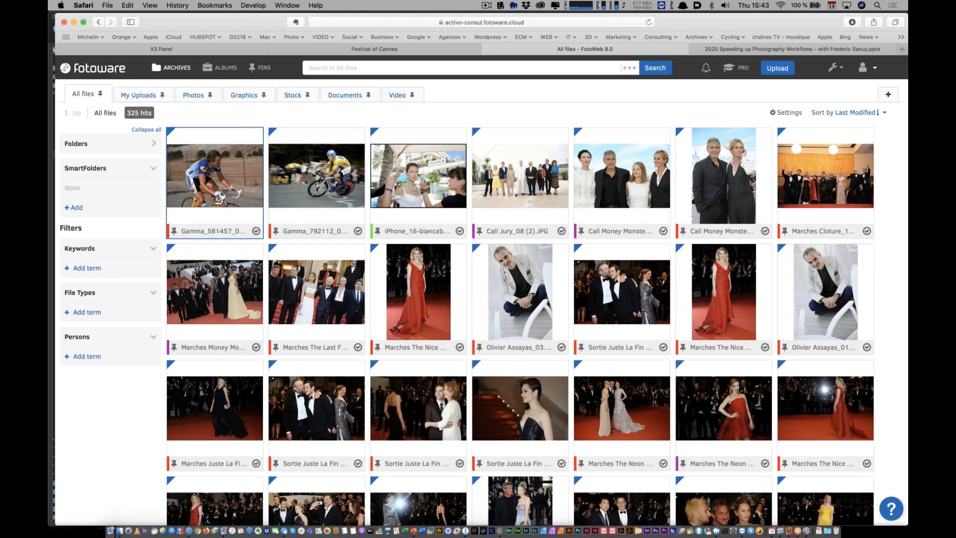
{"action": "left_click", "coordinate": [213, 179]}
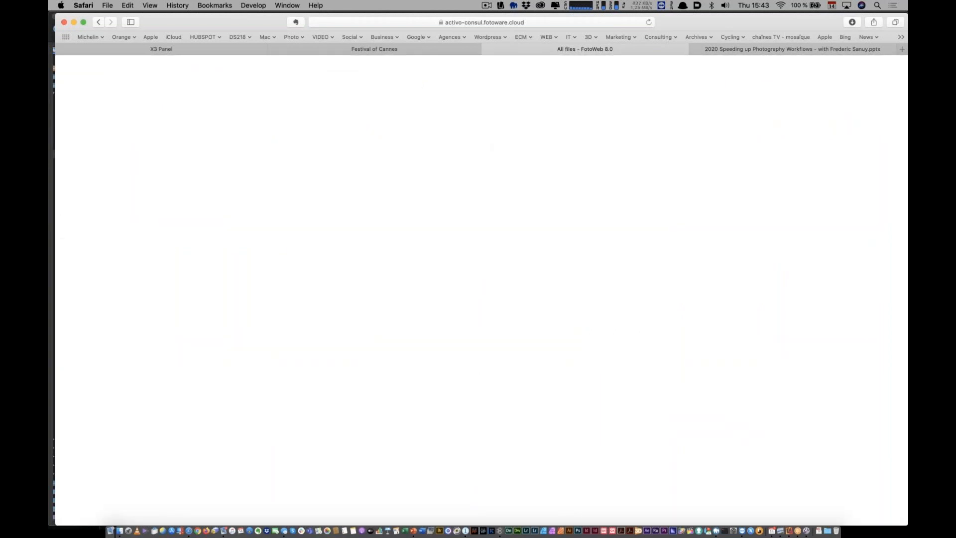